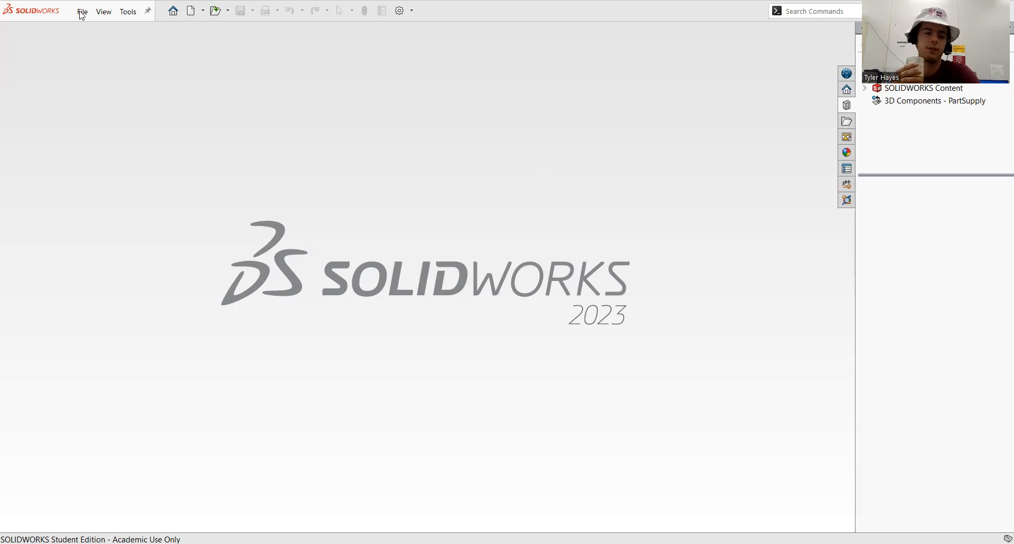
Create a new part document
left_click(83, 12)
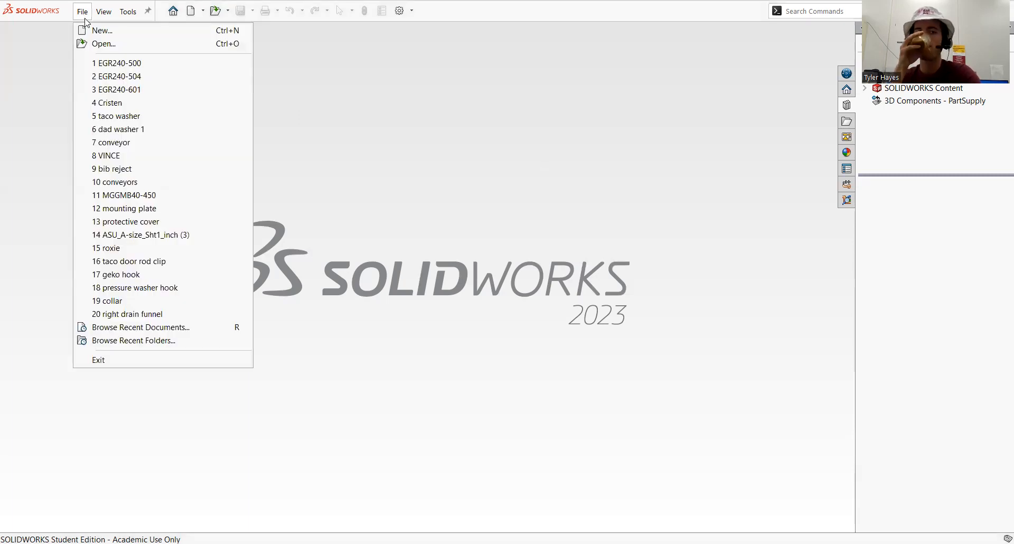
left_click(34, 117)
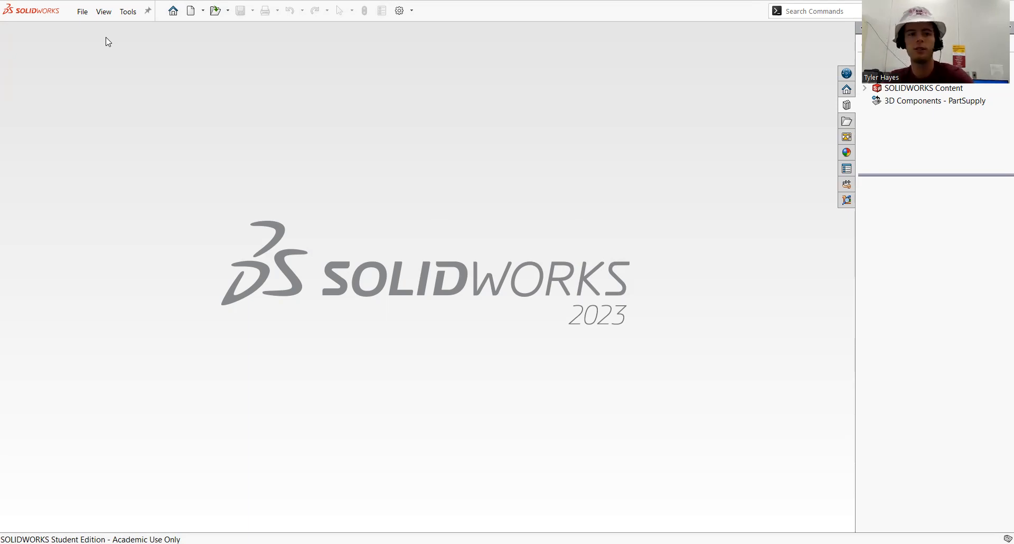
key("ctrl+n")
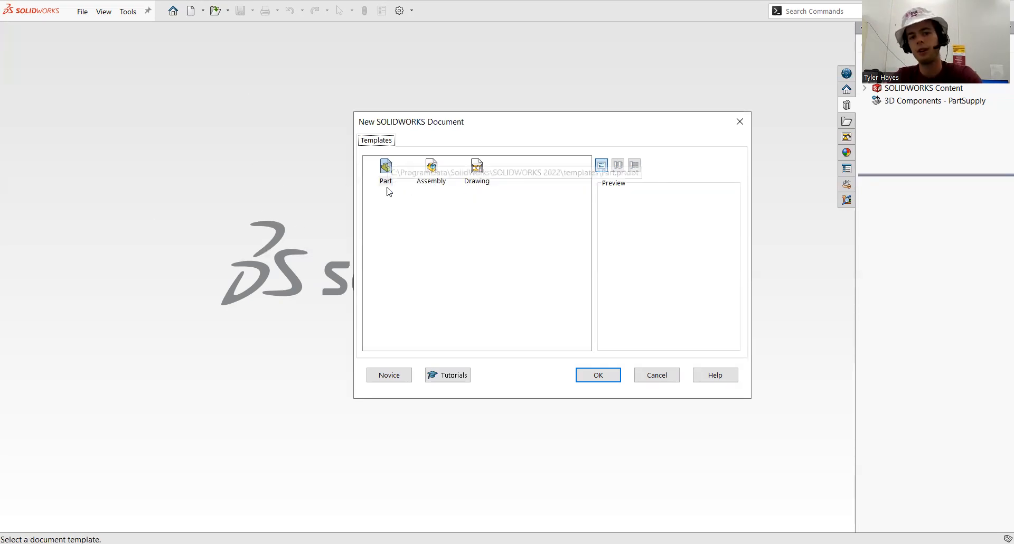
left_click(589, 374)
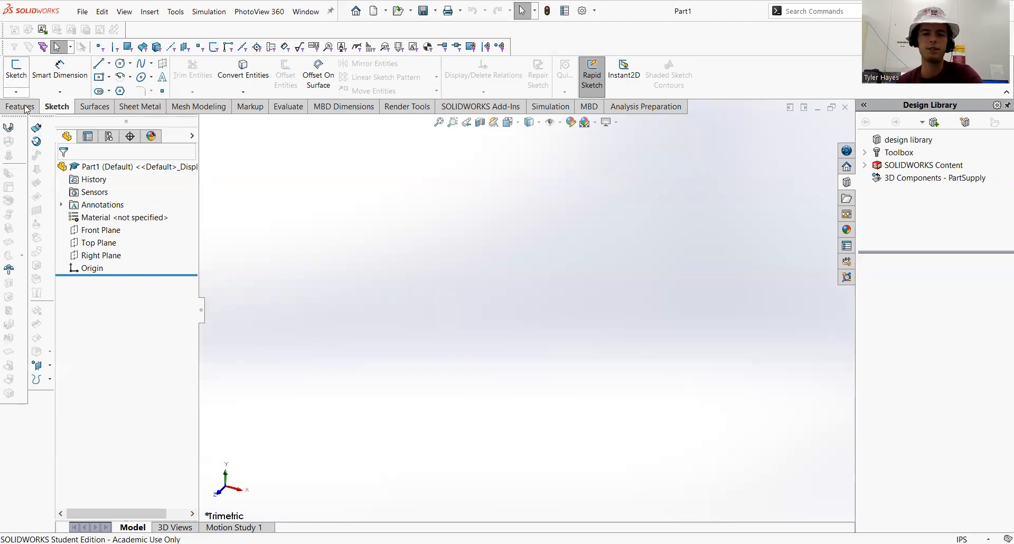
Start a new sketch on the Front Plane
left_click(19, 77)
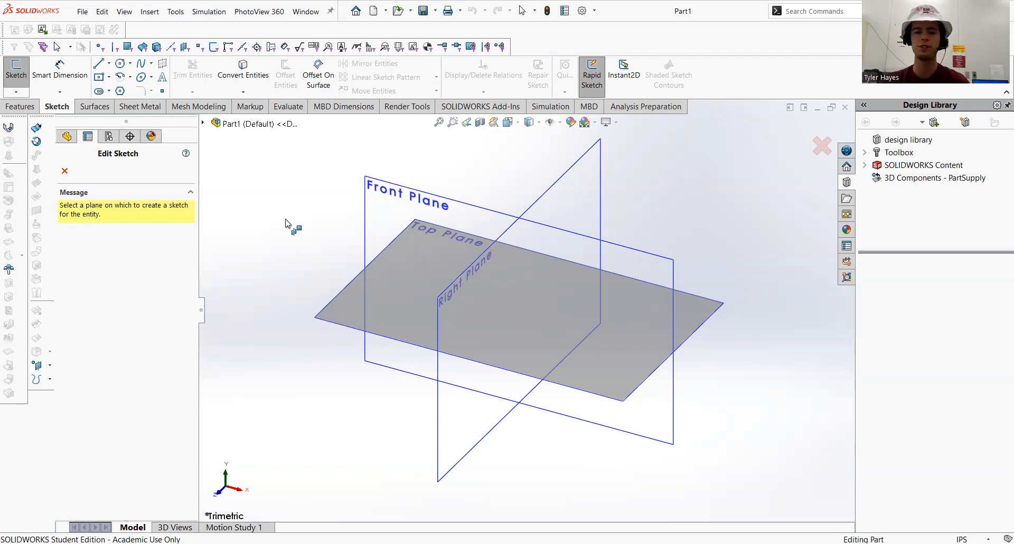
left_click(369, 202)
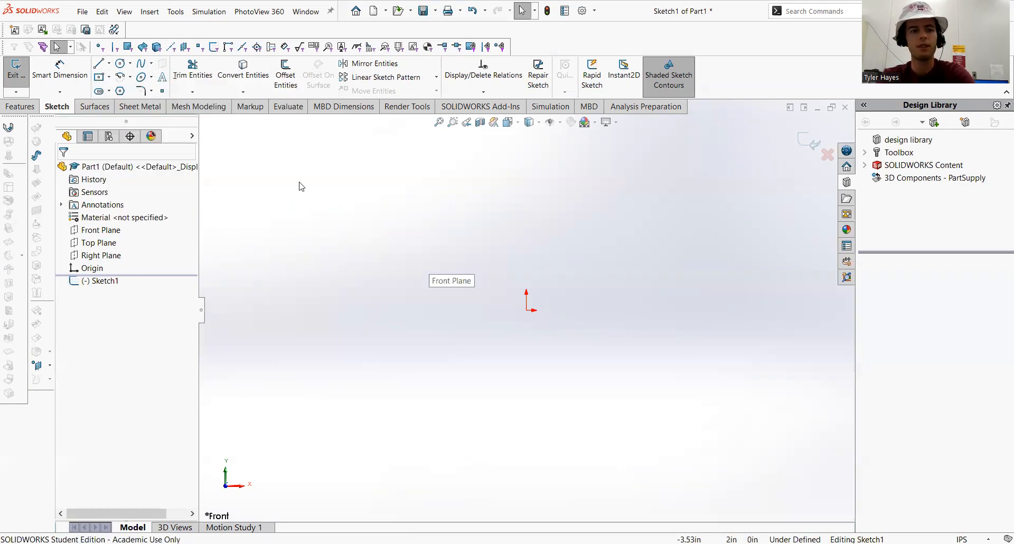
left_click(98, 64)
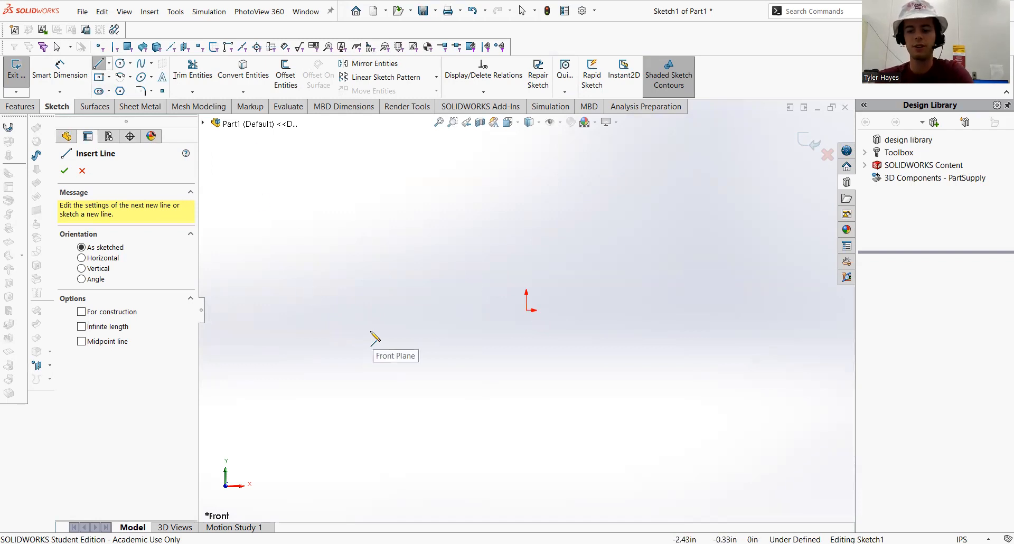
left_click(526, 311)
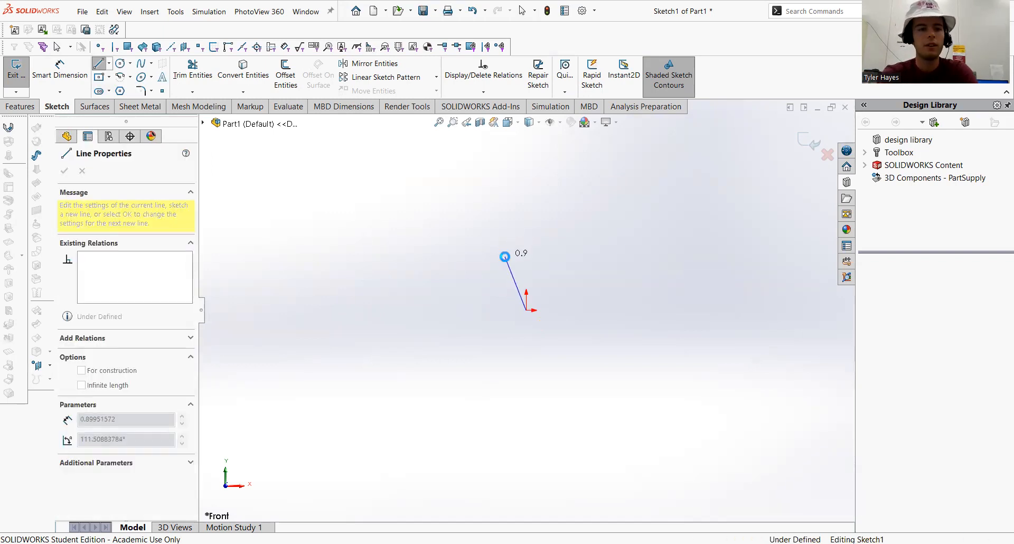
key("Escape")
Sketch a line from the origin up-left about 1.86 in, then a vertical line about 1.31 in straight down
left_click(100, 64)
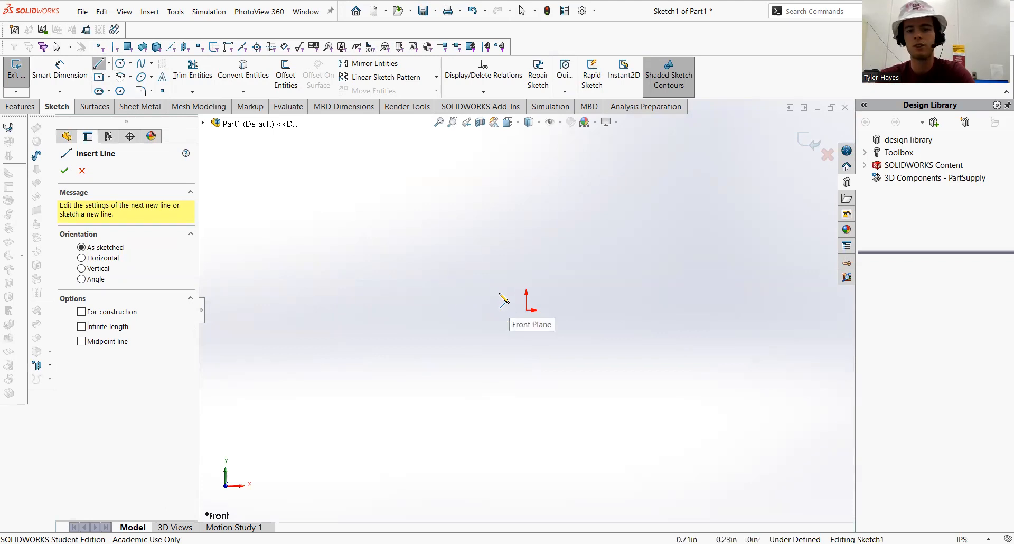
left_click(527, 310)
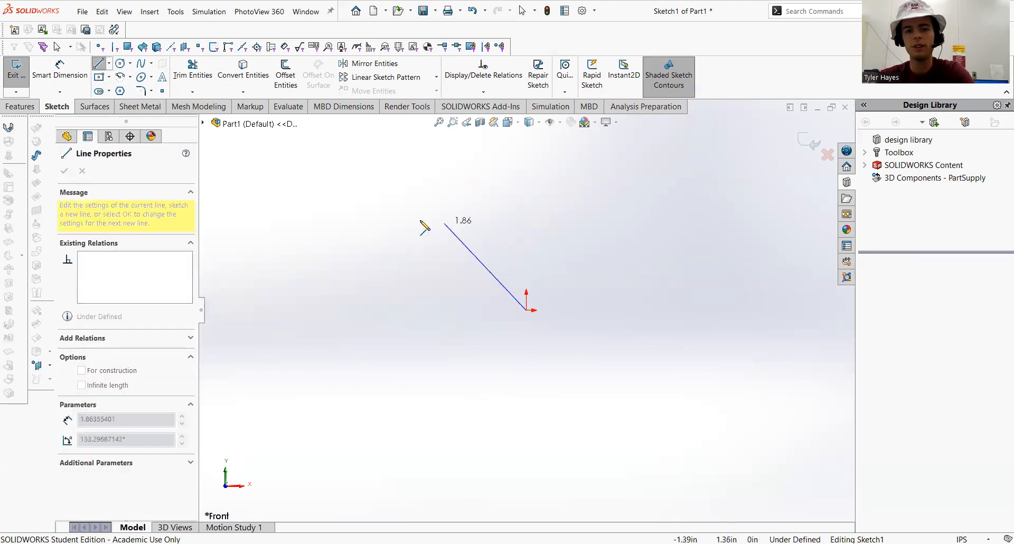
left_click(386, 226)
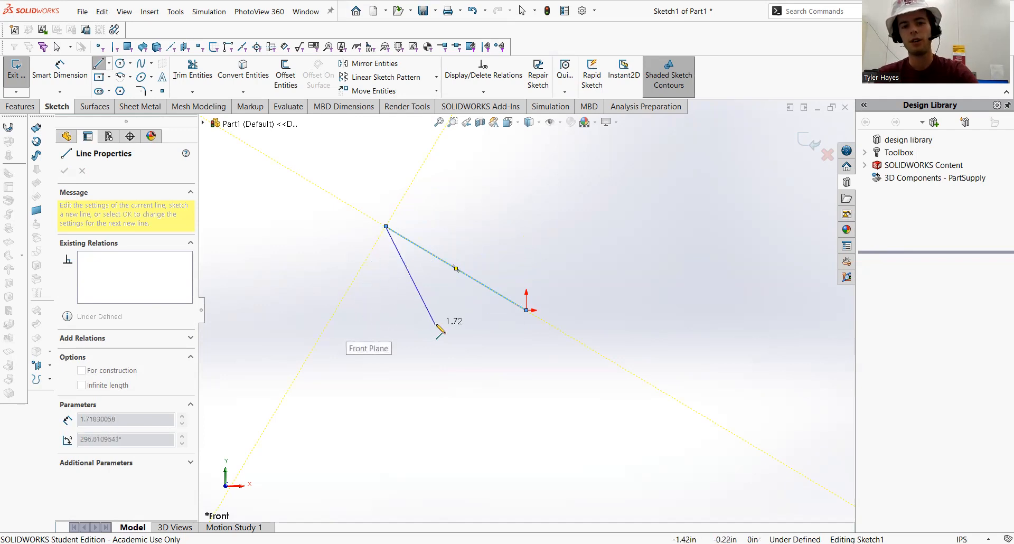
left_click(386, 311)
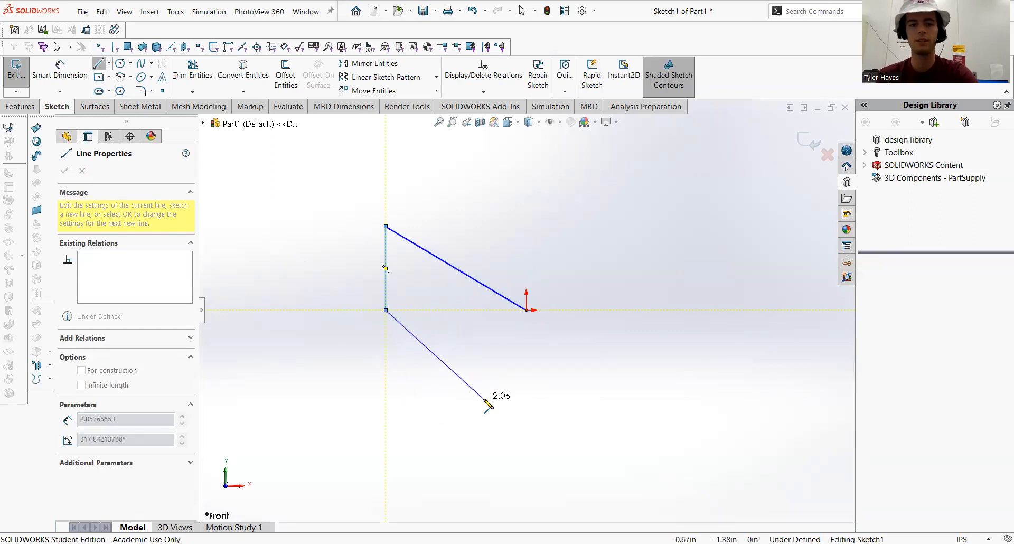
key("Escape")
key("Escape")
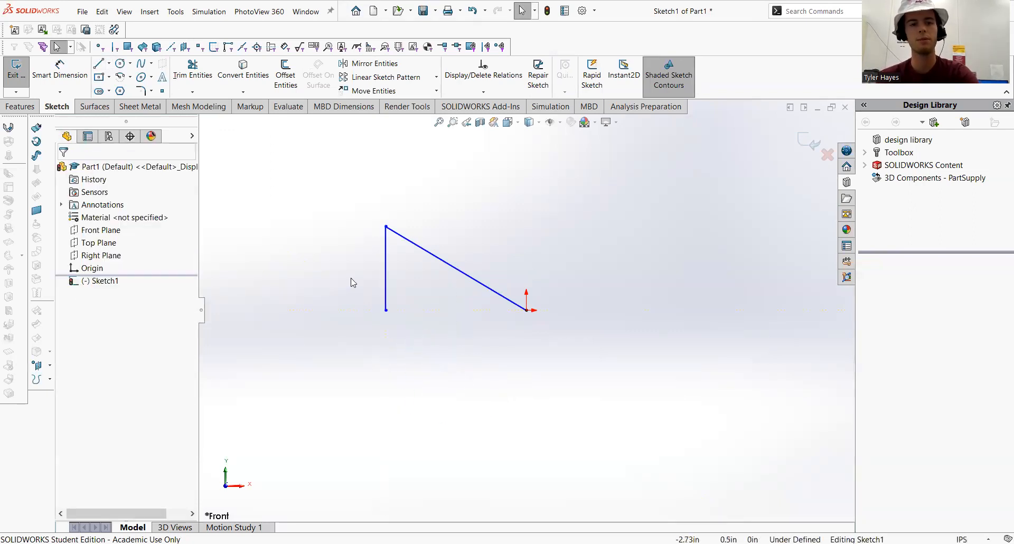
left_click(99, 65)
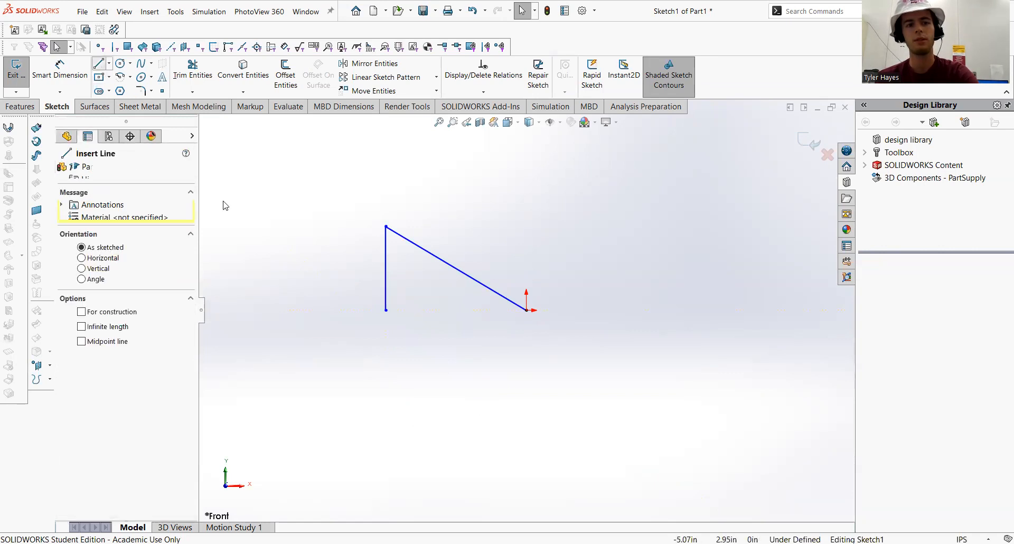
left_click(386, 311)
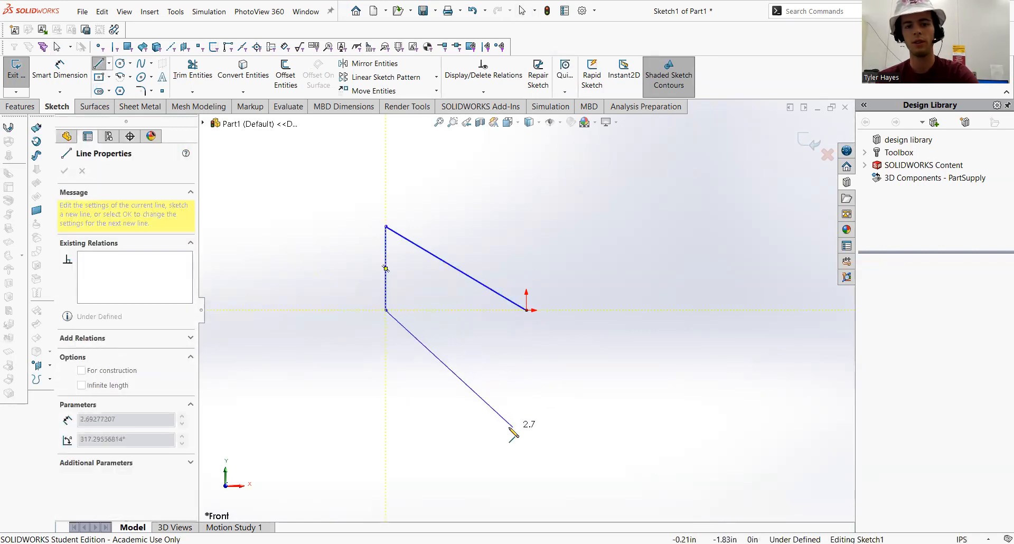
key("Escape")
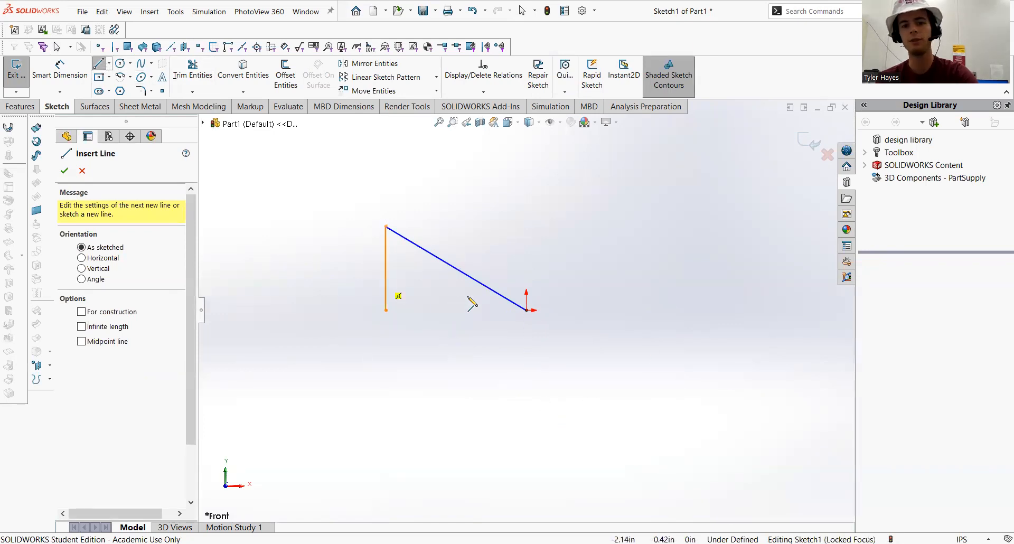
Sketch two connected lines from the origin, rising up-right to a peak and descending right about 1.32 in
left_click(526, 310)
left_click(561, 232)
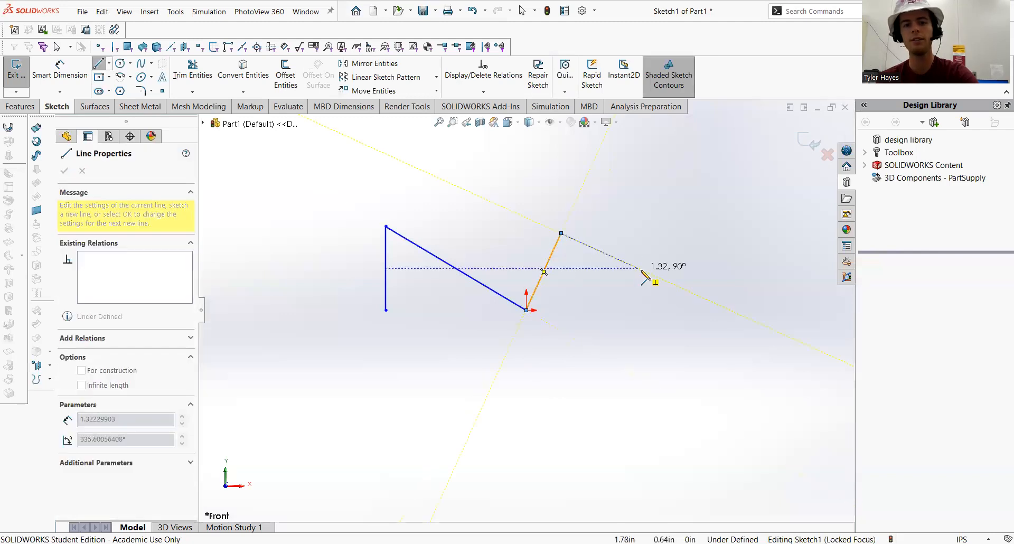
left_click(636, 292)
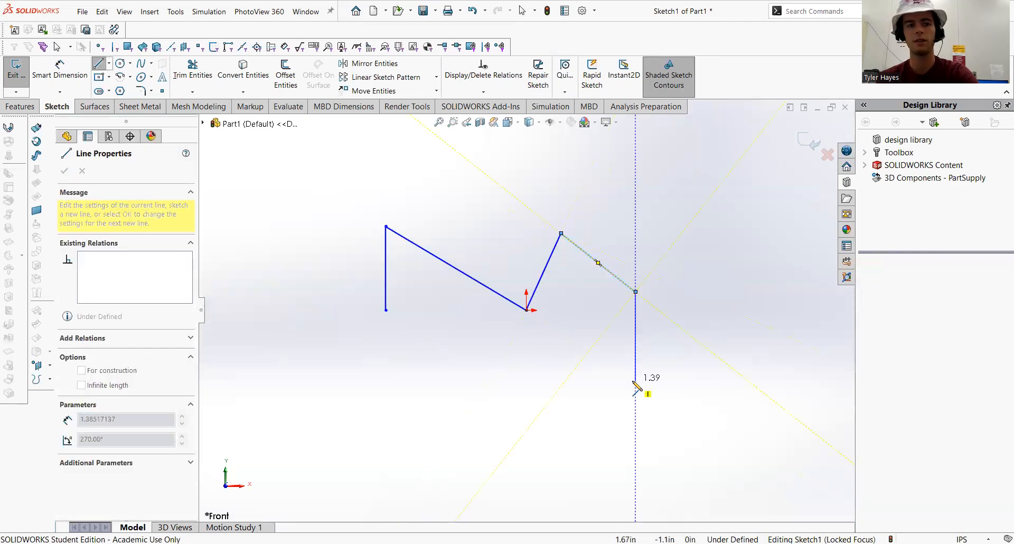
key("Escape")
left_click(668, 369)
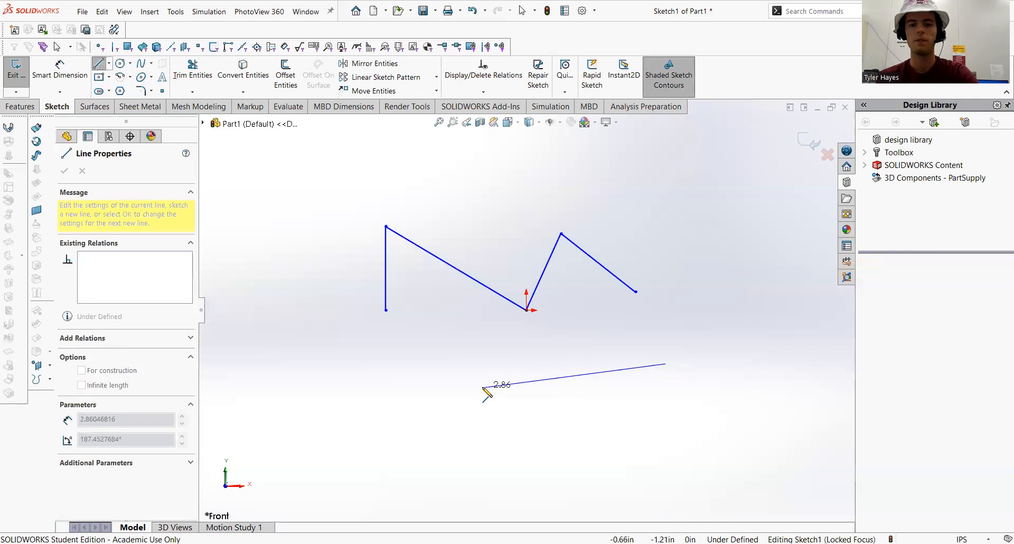
key("Escape")
key("Escape")
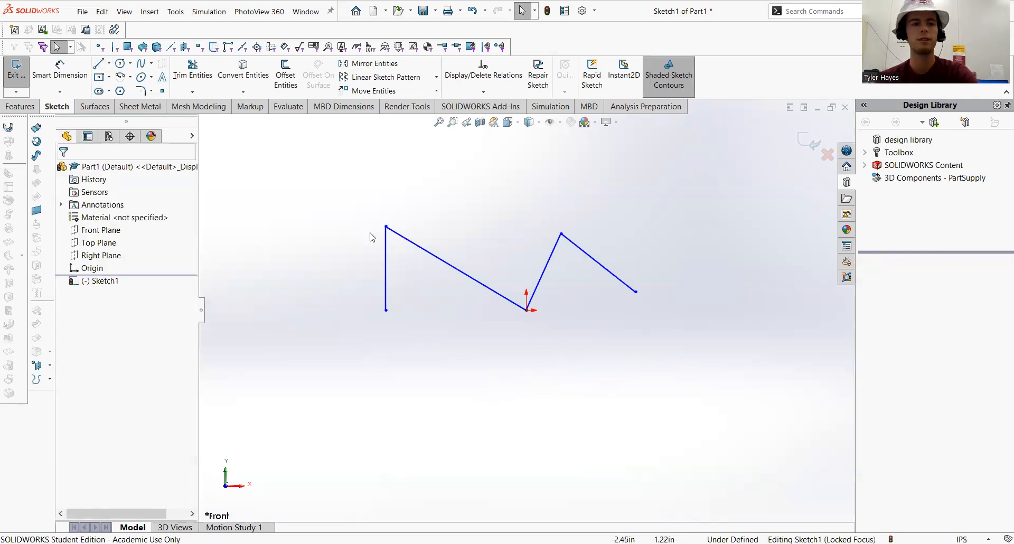
Sketch a vertical centerline up from the origin and stretch its top end to about 2.14 in
left_click(110, 64)
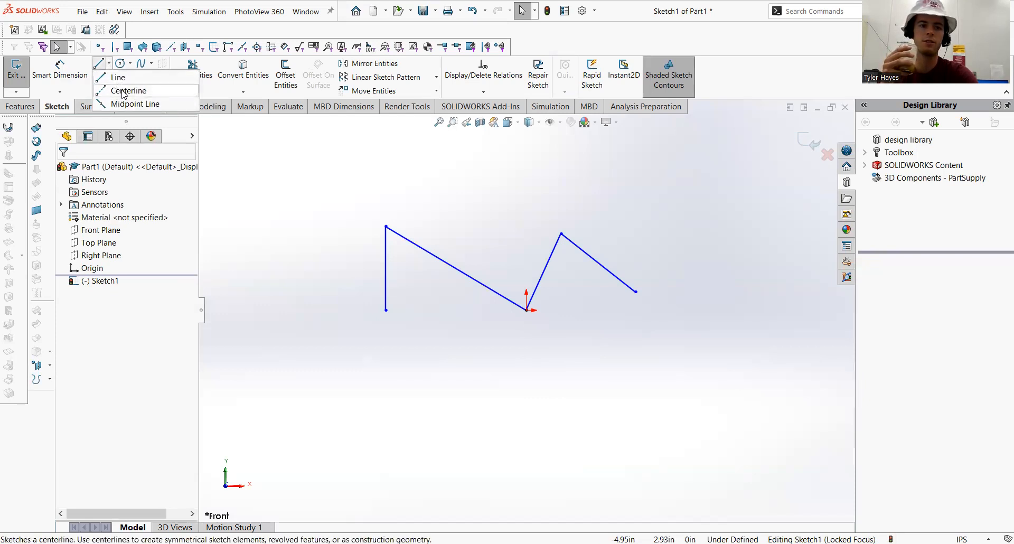
left_click(123, 90)
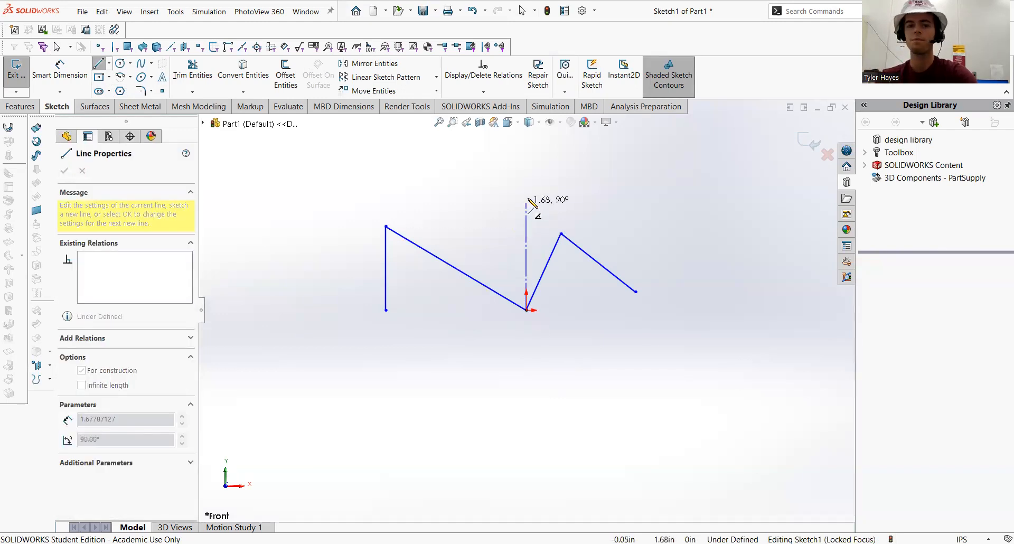
left_click(526, 188)
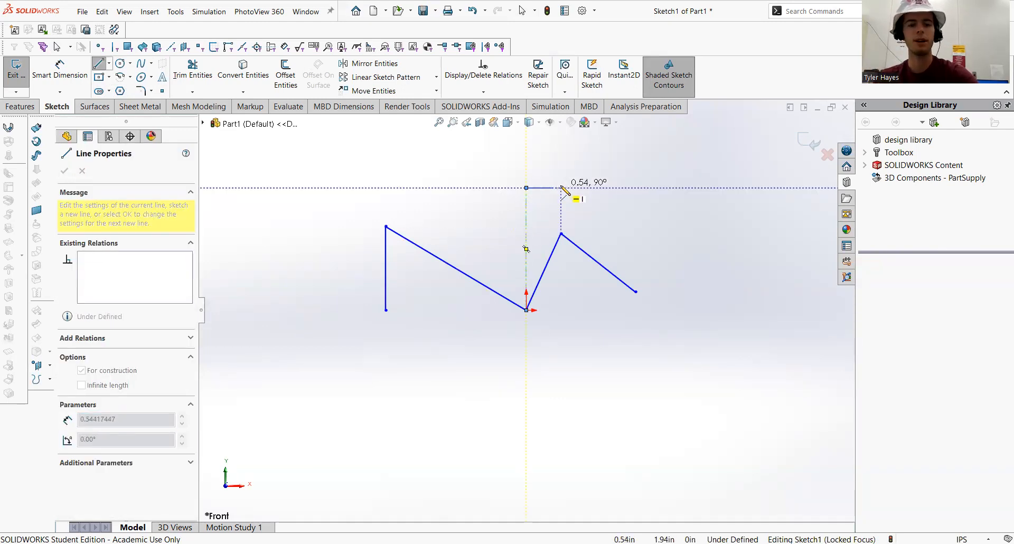
key("Escape")
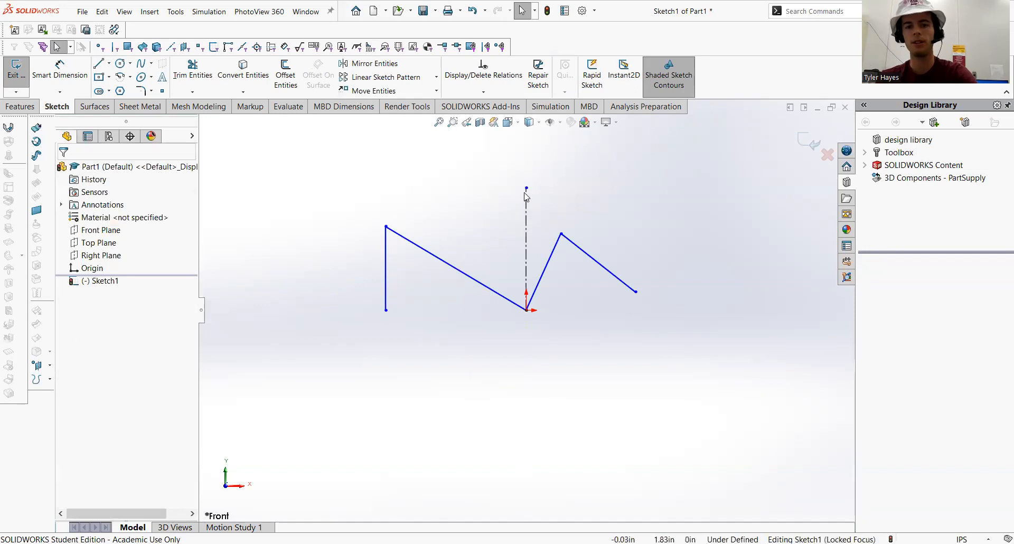
left_click_drag(527, 188, 481, 172)
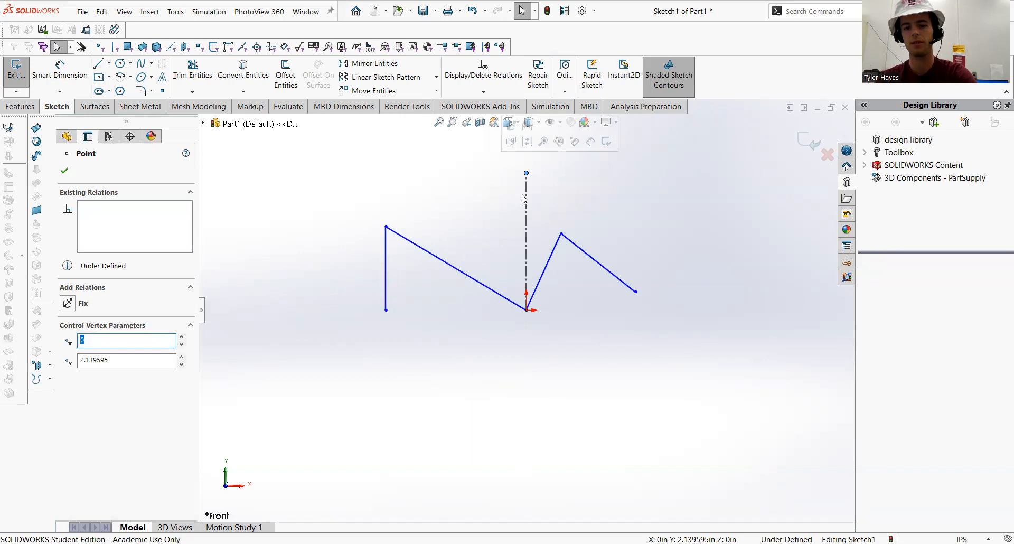
Delete the vertical centerline
left_click(526, 199)
key("Delete")
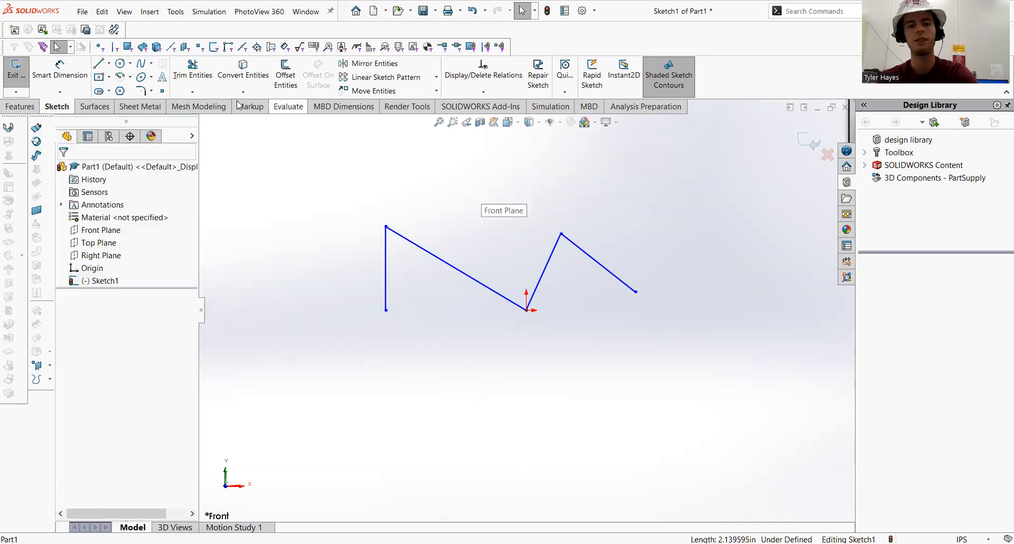
Sketch a construction line from the origin up-left, about 2.68 in long
left_click(109, 63)
left_click(113, 74)
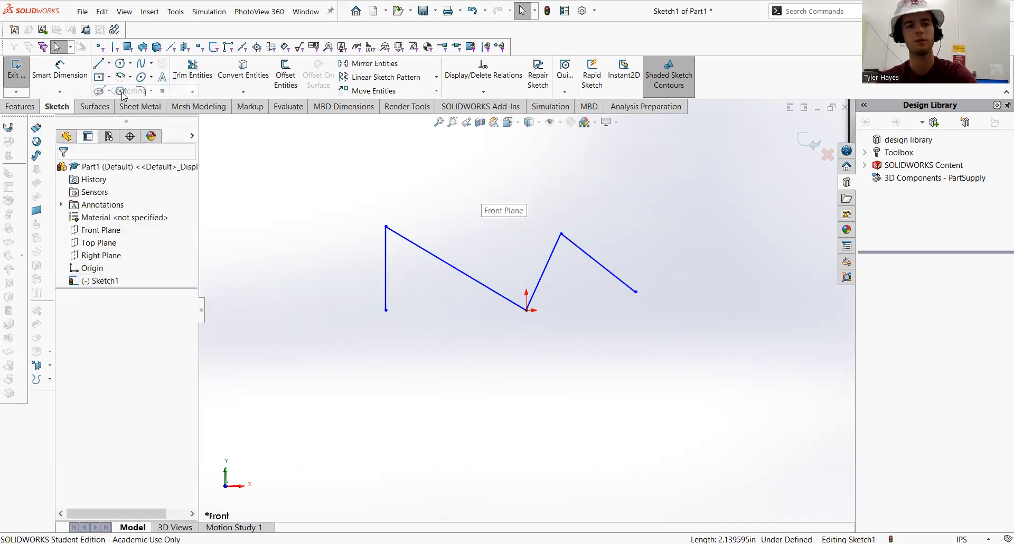
left_click(109, 64)
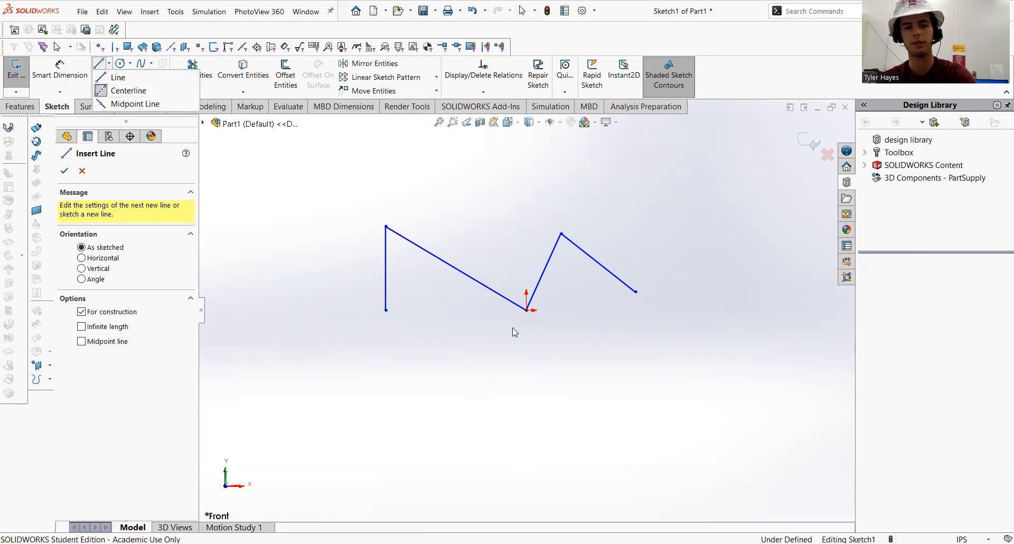
left_click(527, 310)
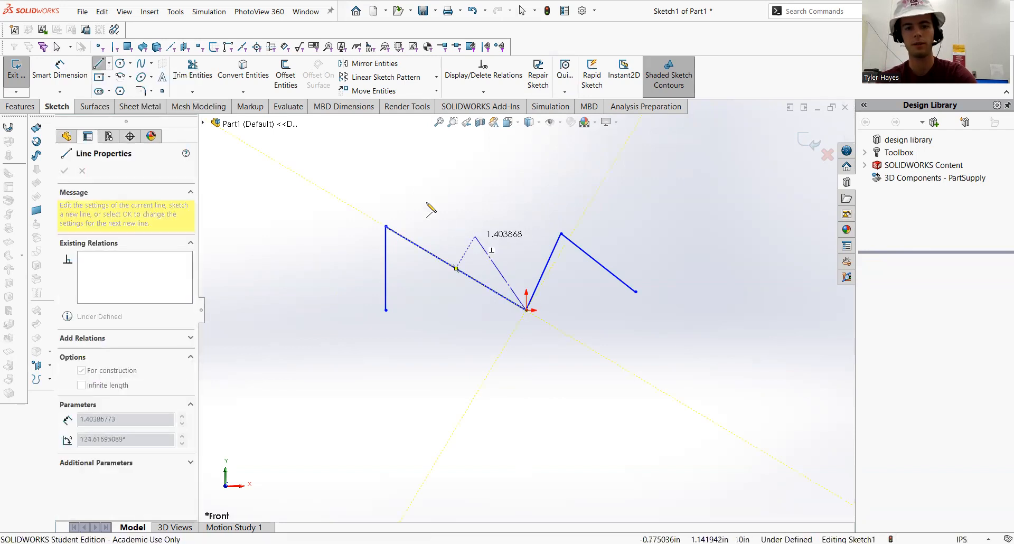
left_click(412, 182)
key("Escape")
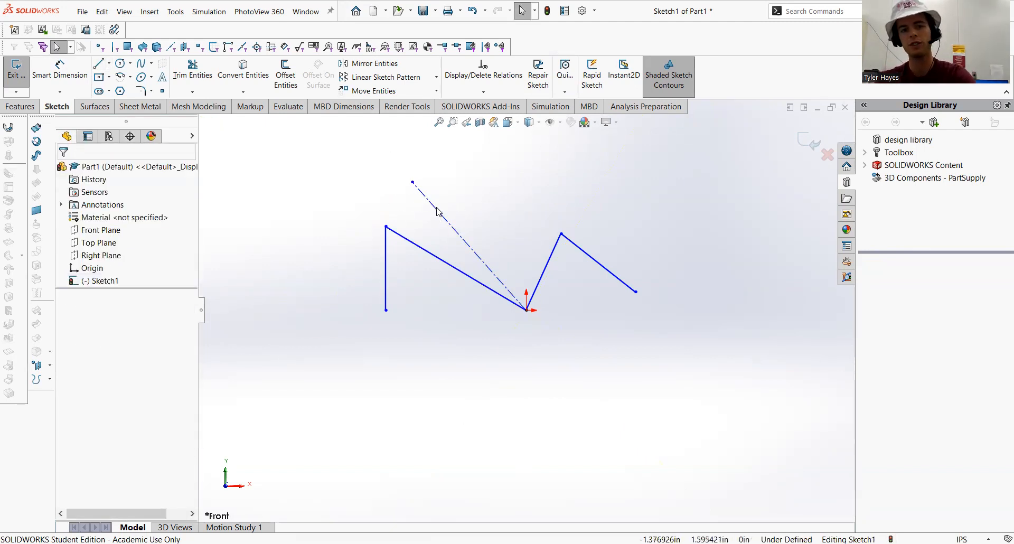
Turn off the construction option for the diagonal line from the origin
left_click(435, 210)
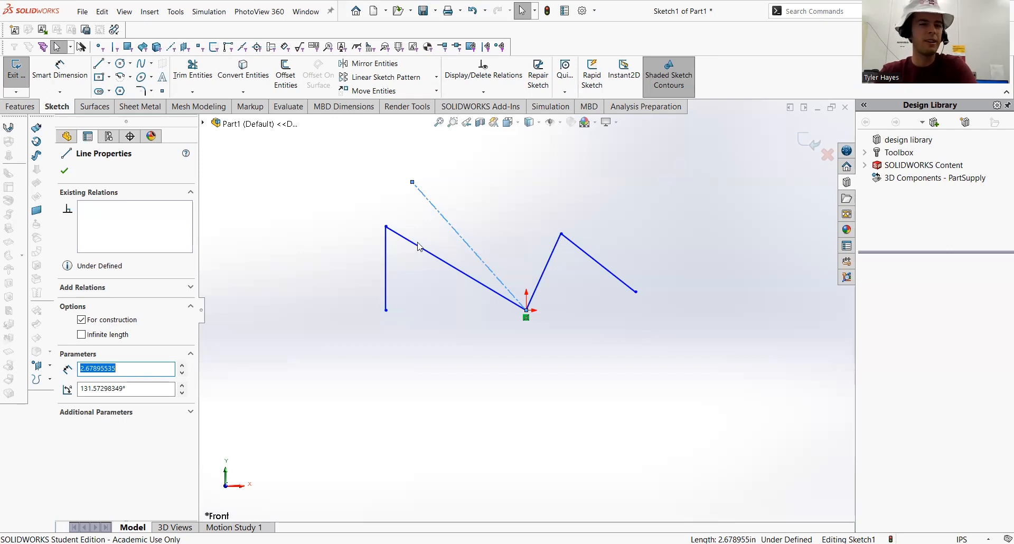
left_click(82, 321)
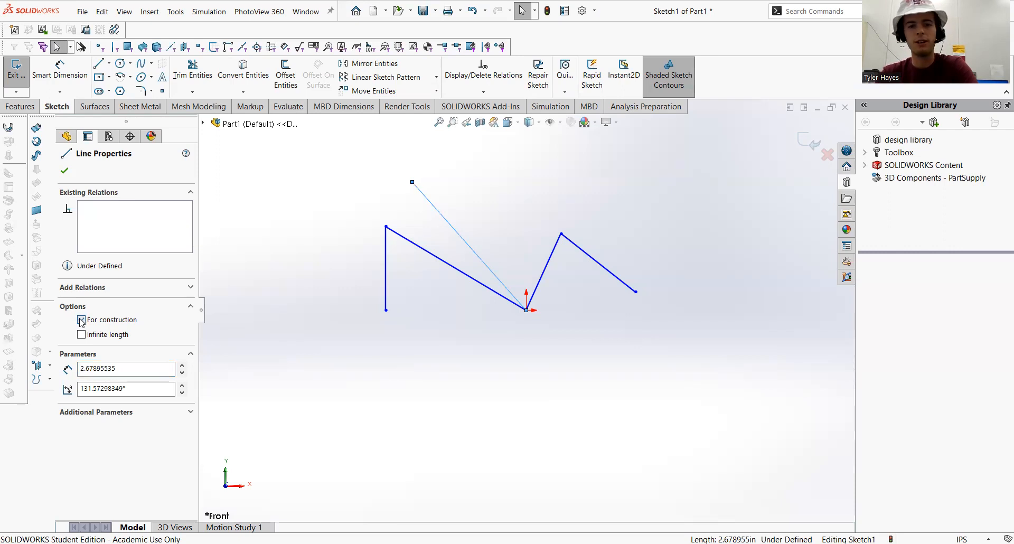
left_click(388, 370)
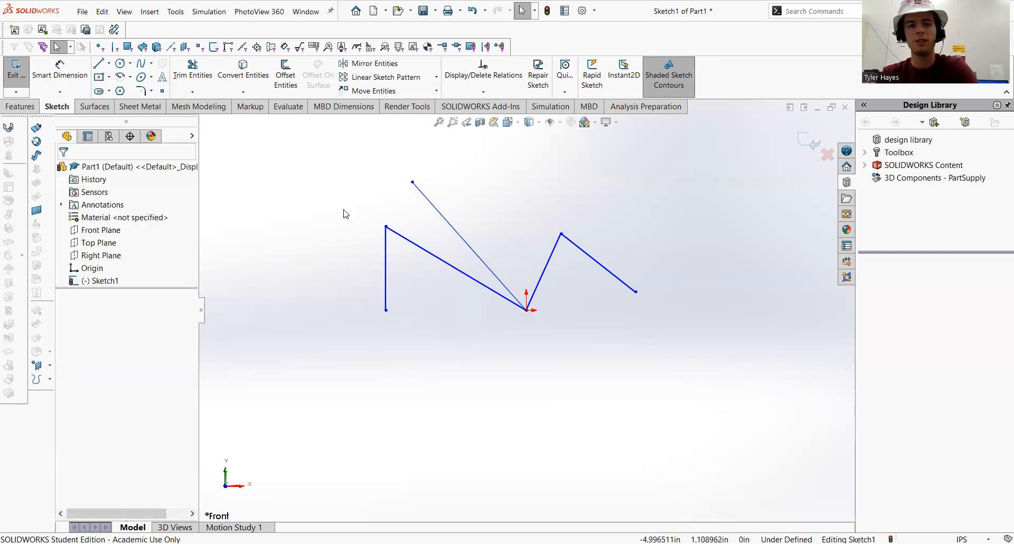
left_click(433, 207)
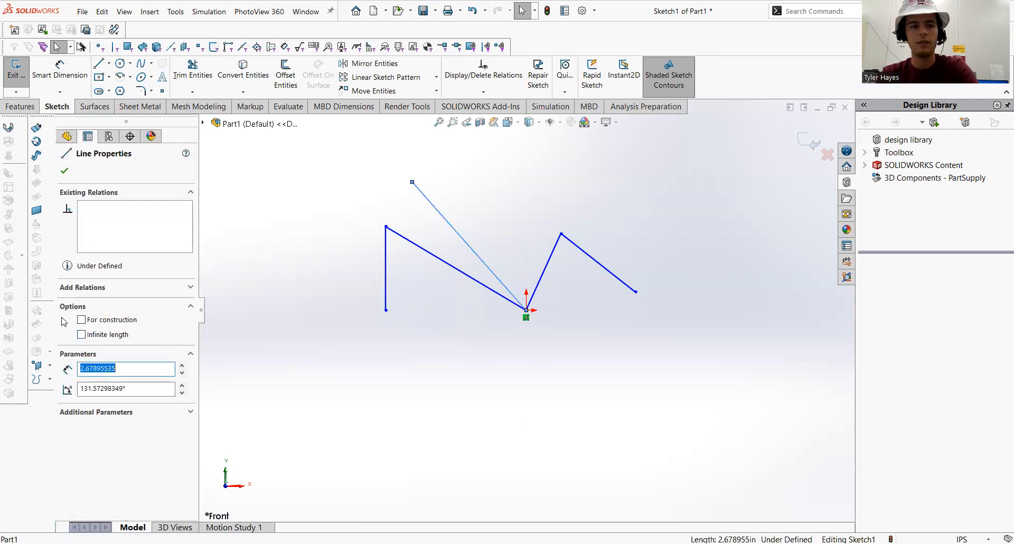
left_click(81, 320)
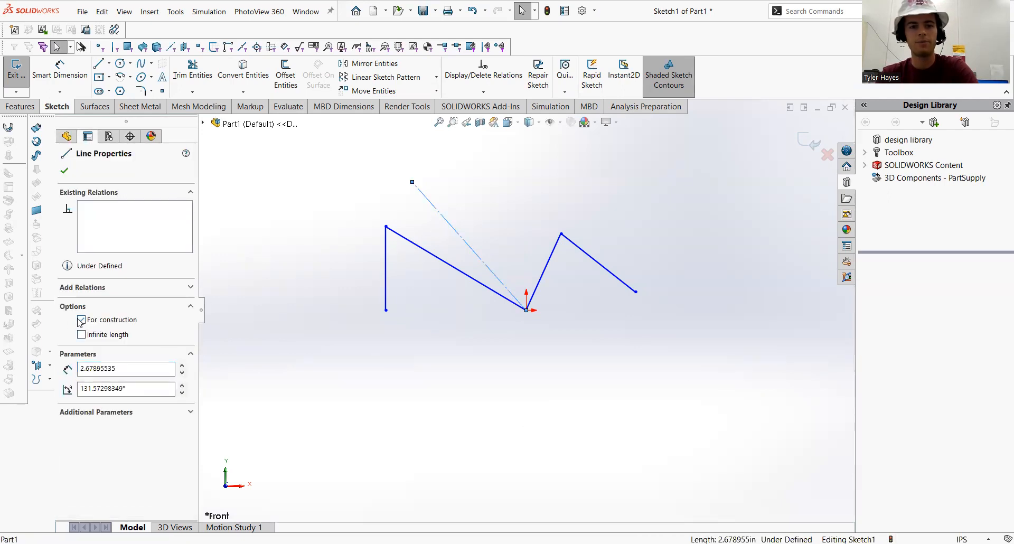
Delete the diagonal line running up-left from the origin
left_click(420, 341)
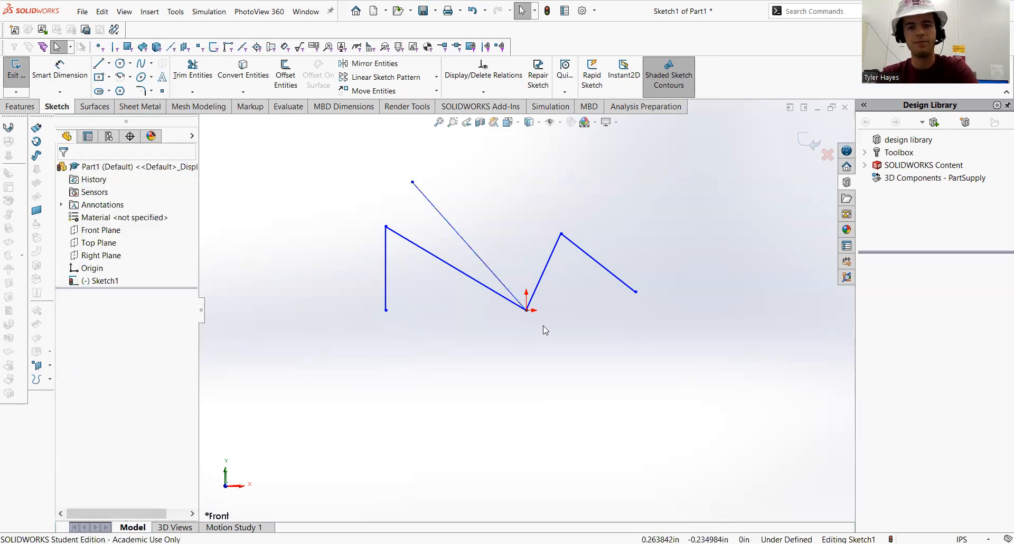
left_click(426, 198)
key("Delete")
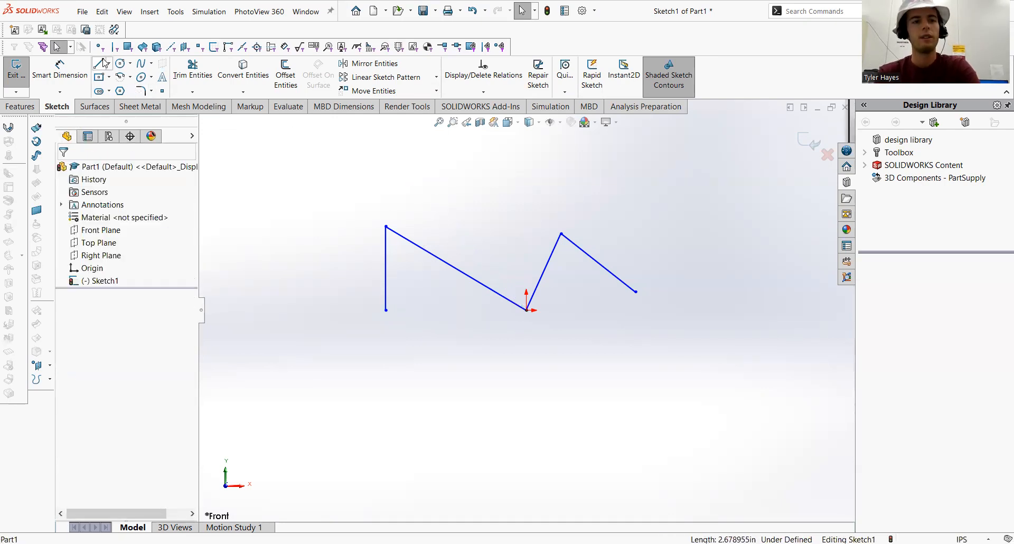
Sketch a horizontal midpoint line about 2.33 in long with a short vertical line down from its left end
left_click(109, 63)
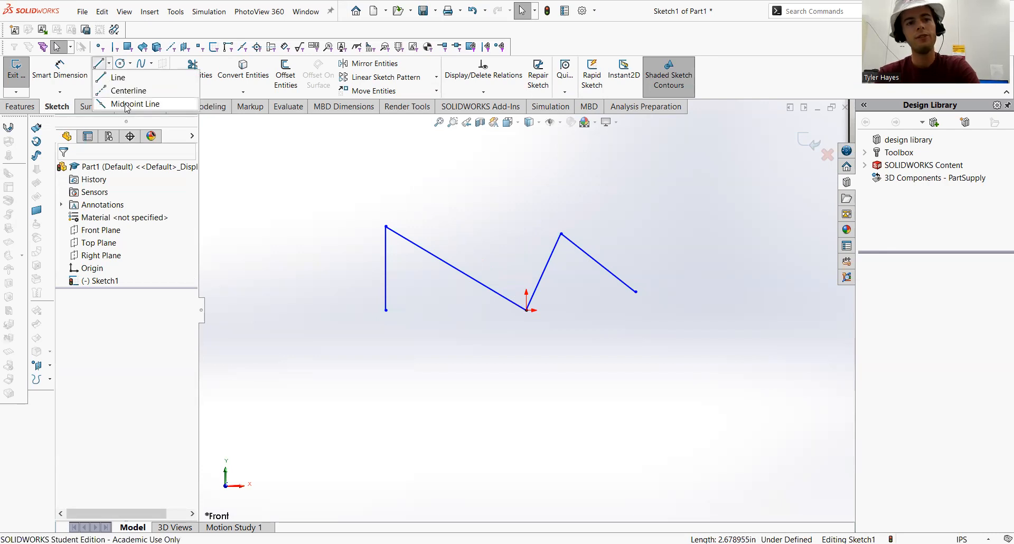
left_click(349, 170)
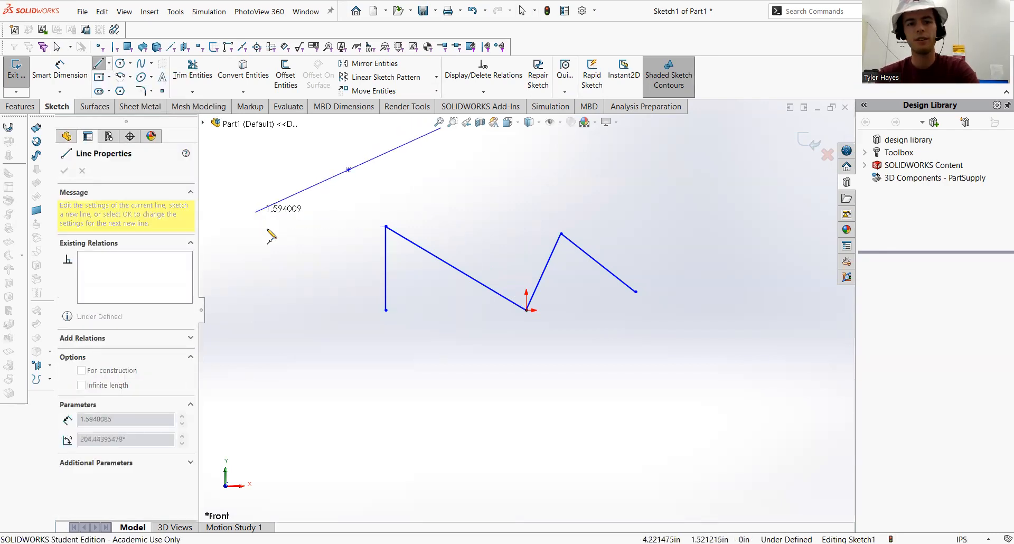
left_click(274, 170)
left_click(274, 233)
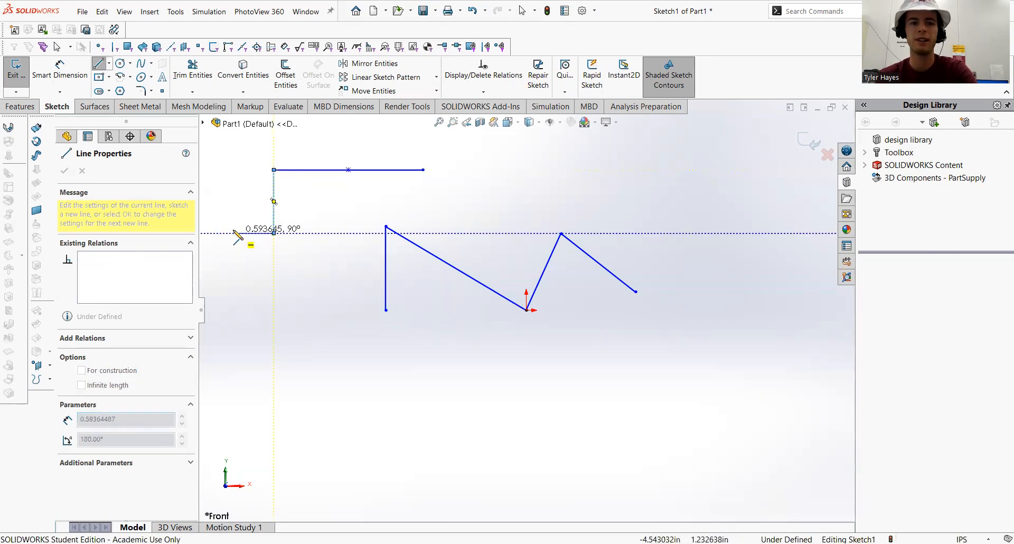
key("Escape")
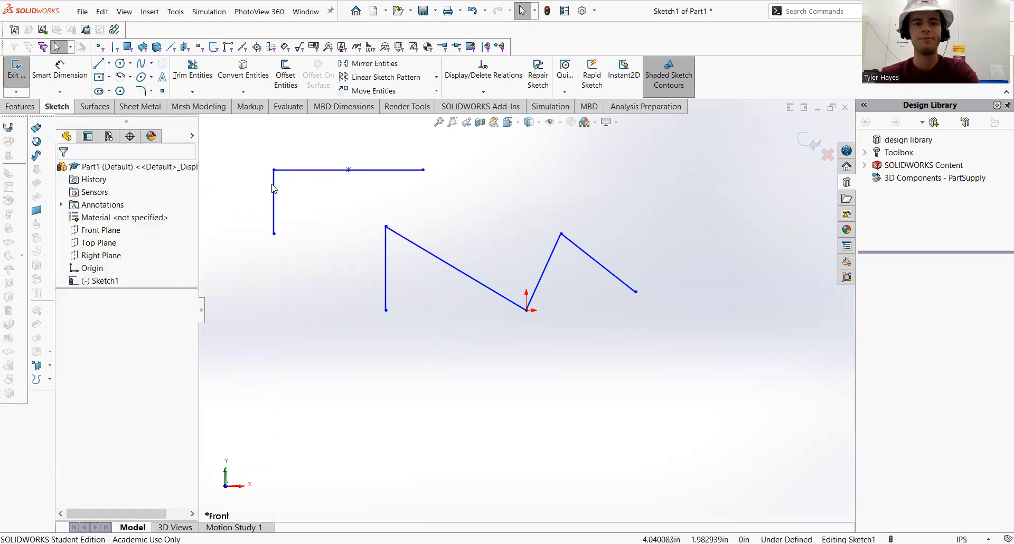
Delete the short vertical line, the horizontal midpoint line and its leftover midpoint
left_click(274, 183)
key("Delete")
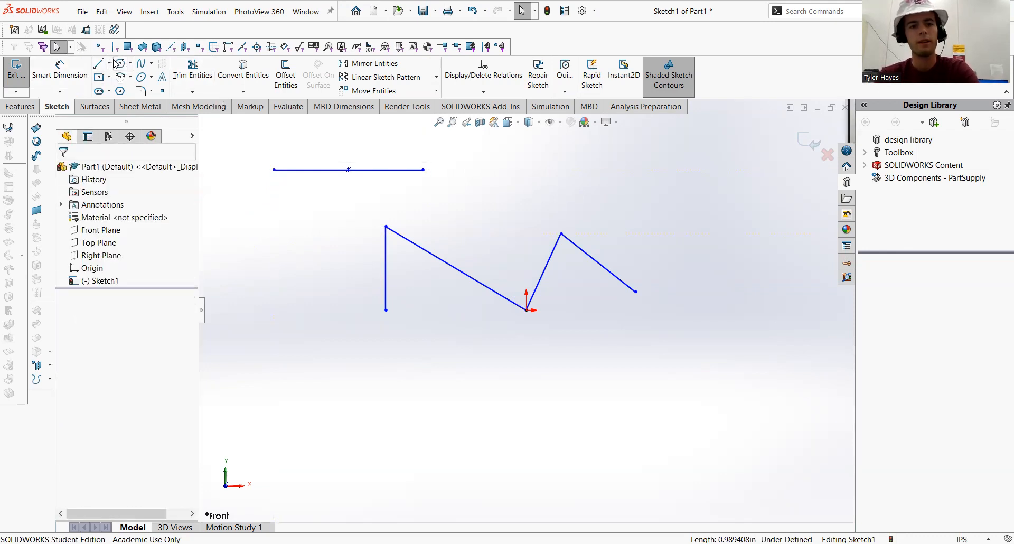
left_click(294, 172)
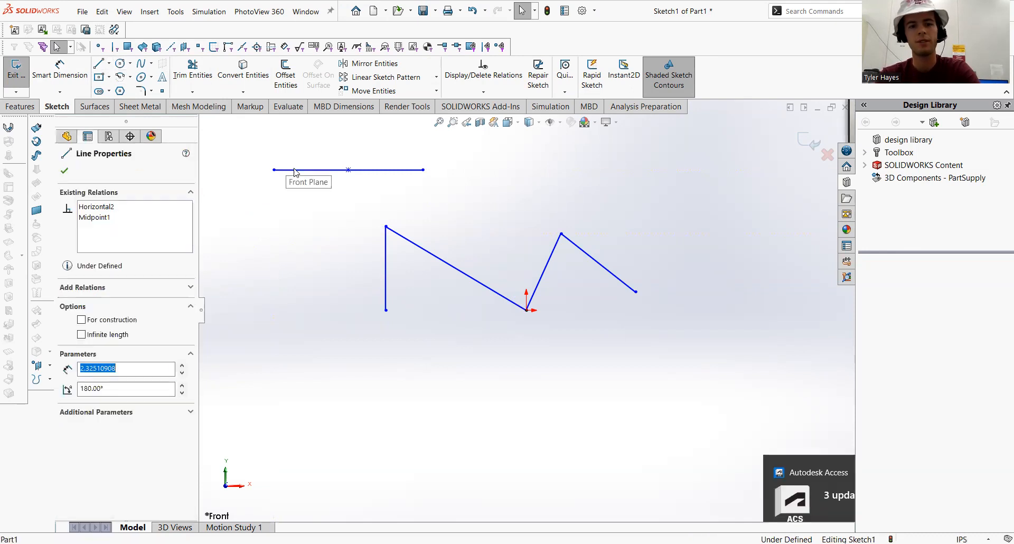
key("Delete")
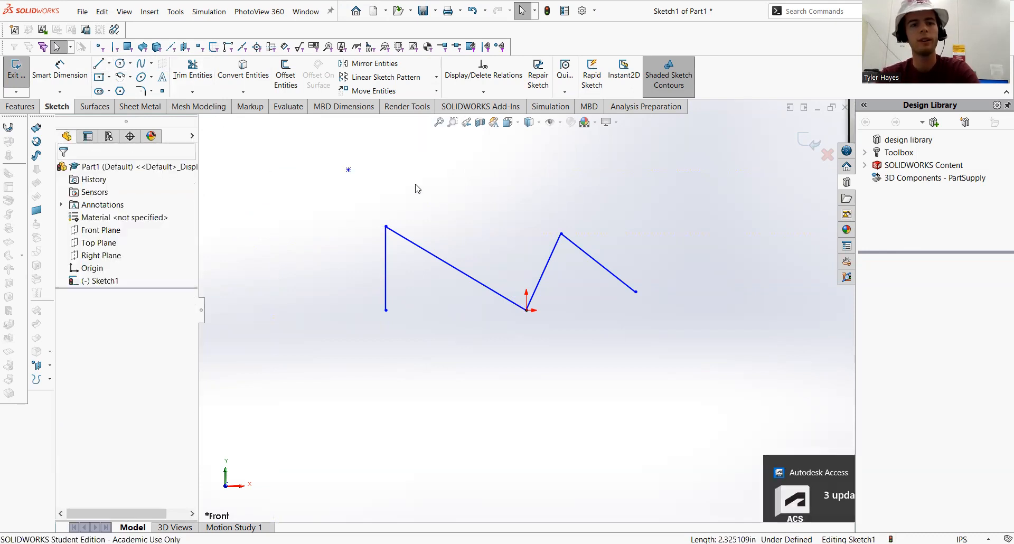
left_click(349, 169)
key("Delete")
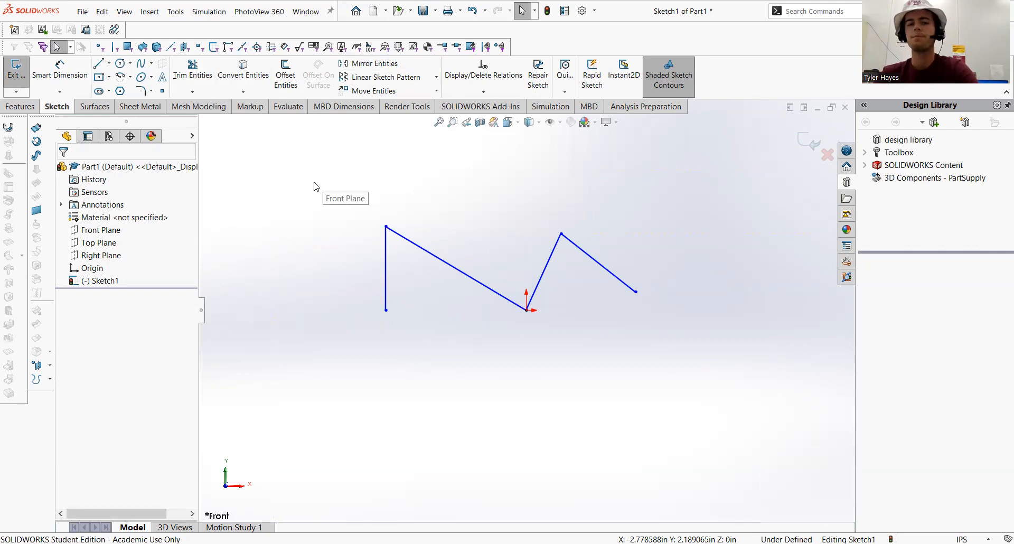
Sketch a circle centered at the lower end of the left vertical line with a radius of about 1.79 in
left_click(120, 64)
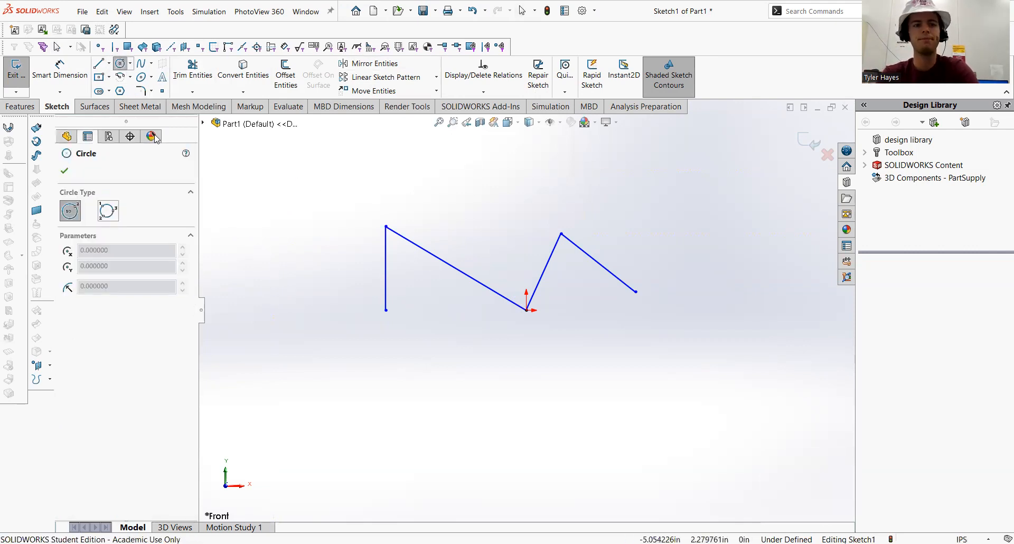
left_click(130, 64)
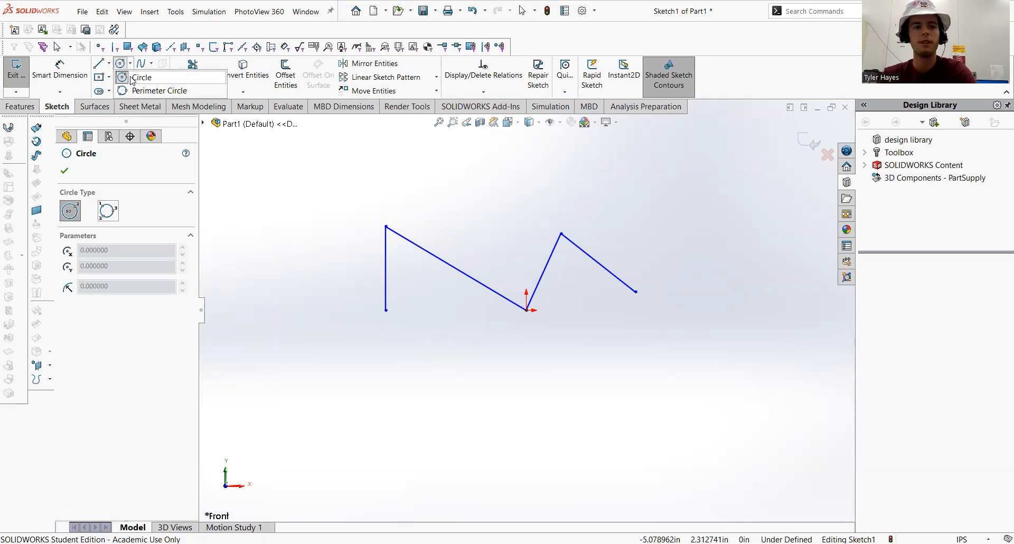
left_click(134, 77)
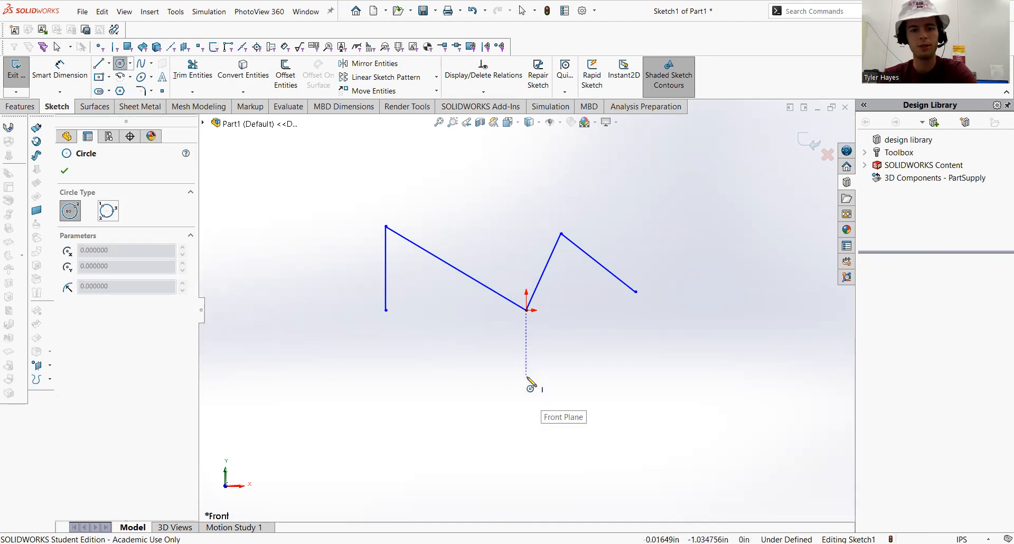
left_click(386, 310)
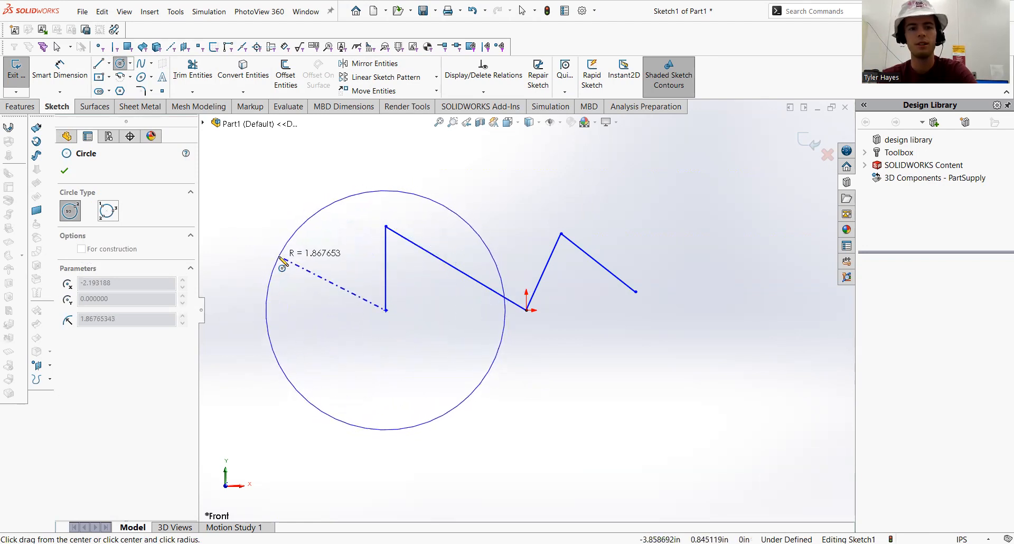
left_click(284, 259)
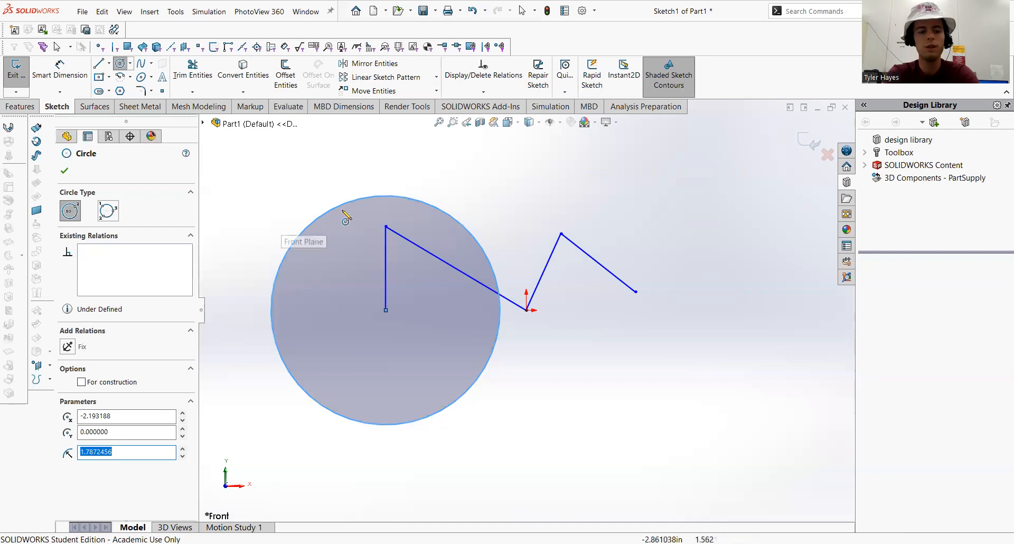
key("Escape")
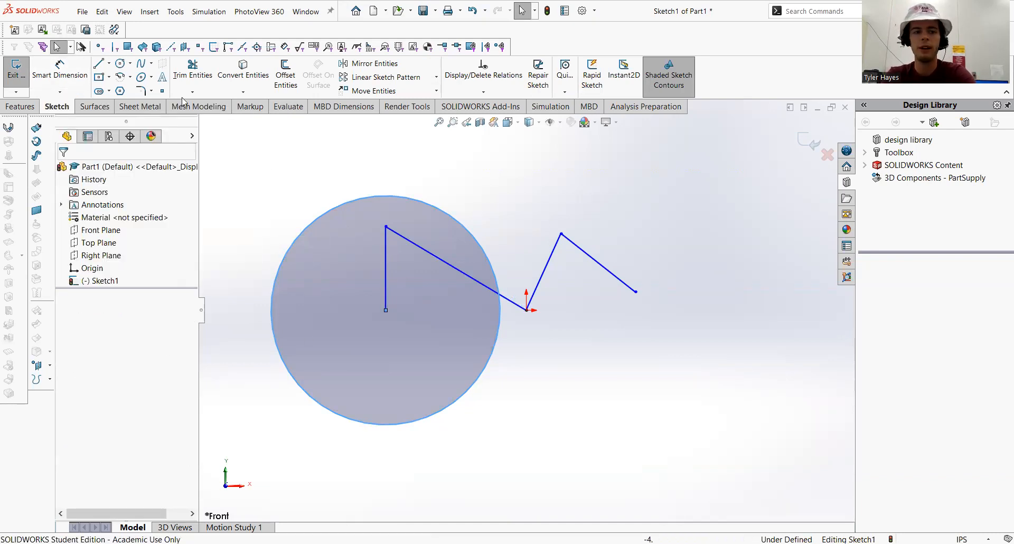
Sketch a second circle below and right of the origin with a radius of about 1.16 in
left_click(120, 63)
left_click(602, 416)
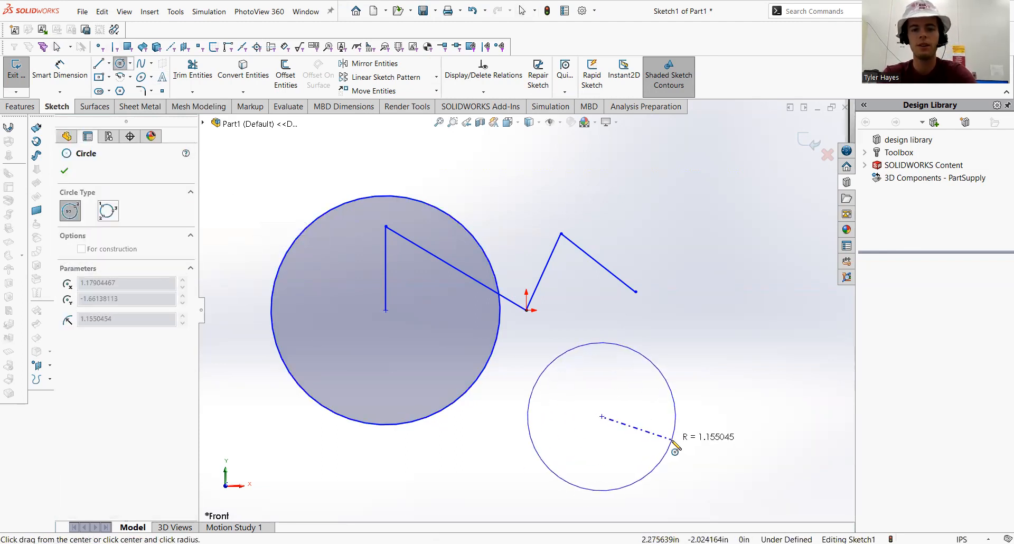
left_click(673, 447)
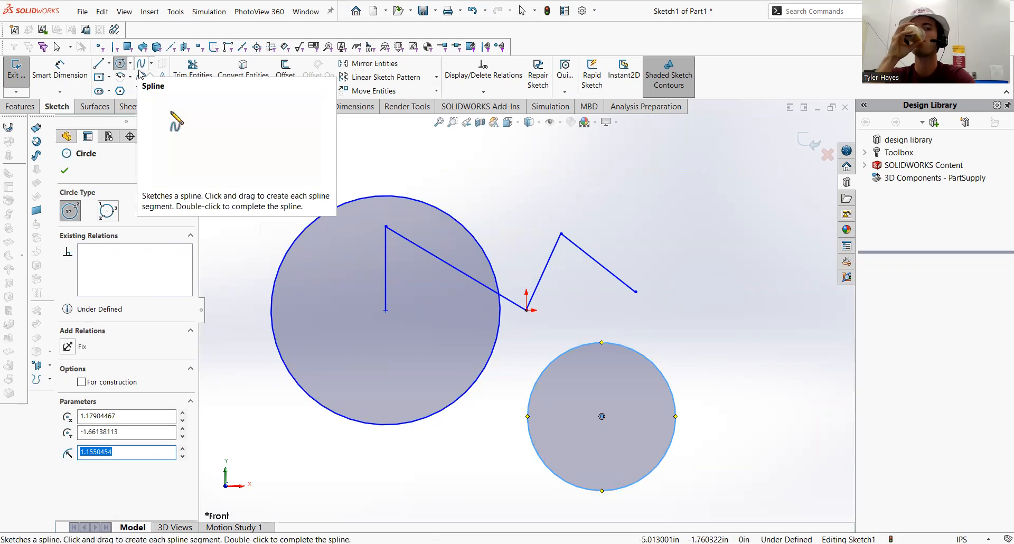
key("Escape")
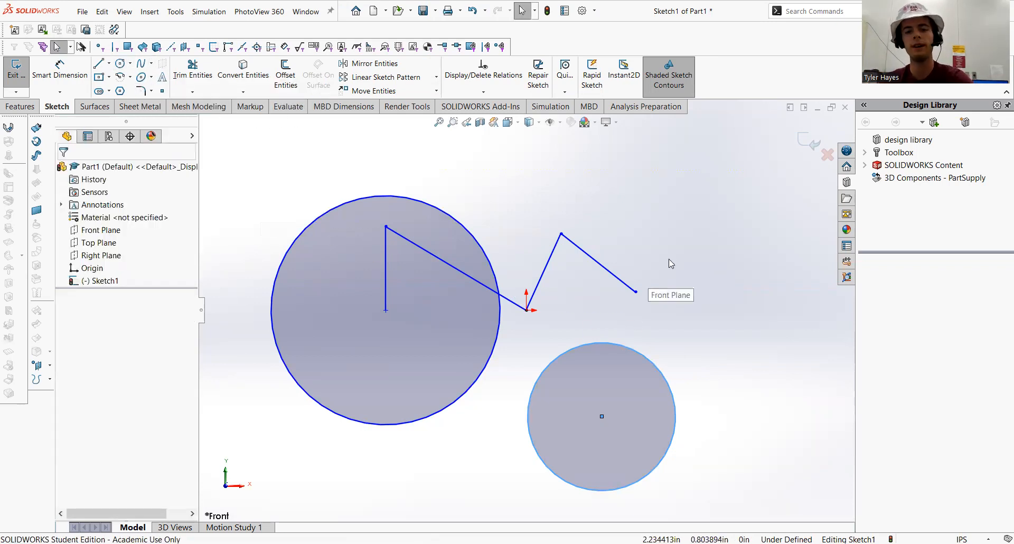
Box-select every entity in the sketch and delete them all
left_click(254, 243)
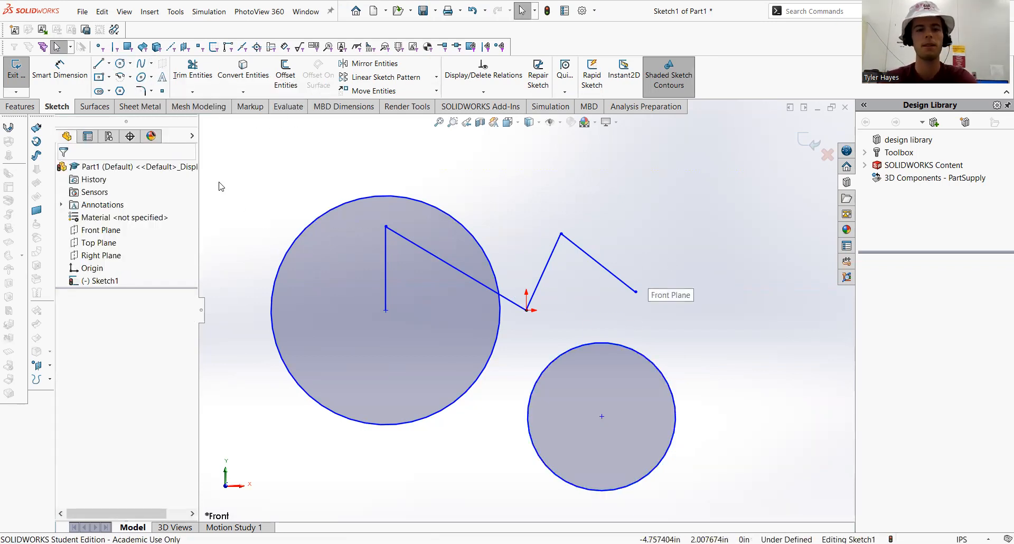
mouse_move(222, 158)
left_mouse_down()
mouse_move(376, 287)
mouse_move(708, 471)
mouse_move(770, 520)
mouse_move(770, 505)
left_mouse_up()
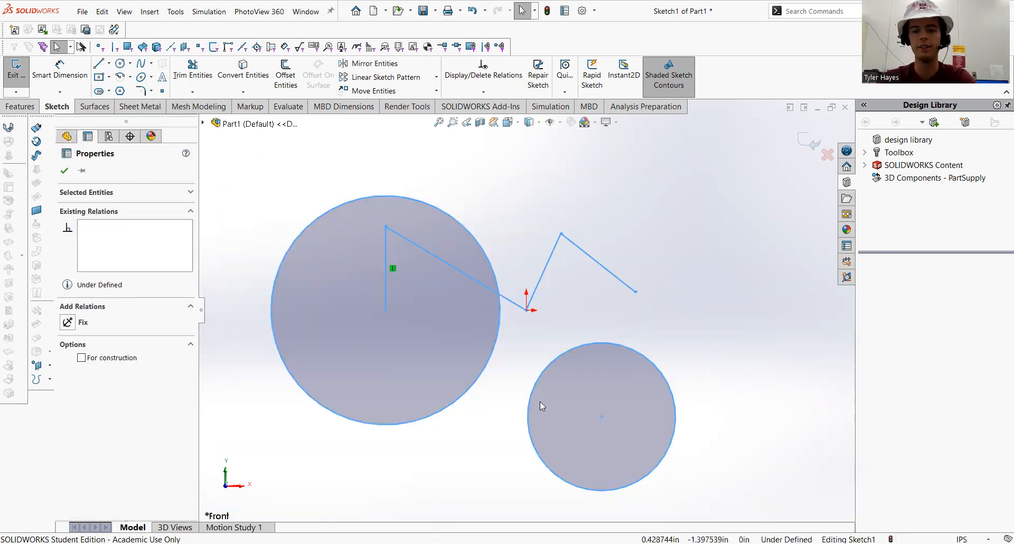
key("Delete")
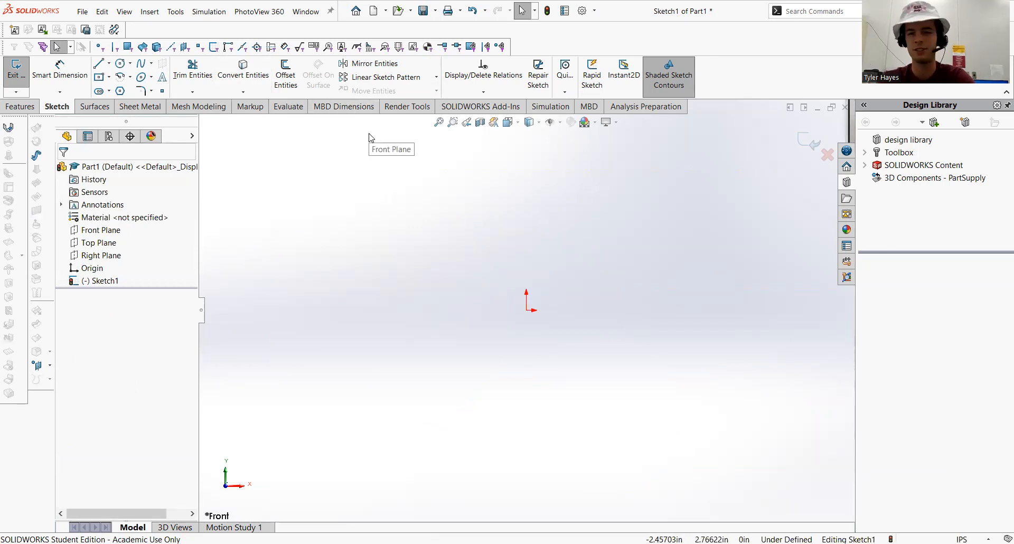
Sketch a center rectangle centered on the origin, about 4.53 in wide and 3.93 in tall
left_click(99, 79)
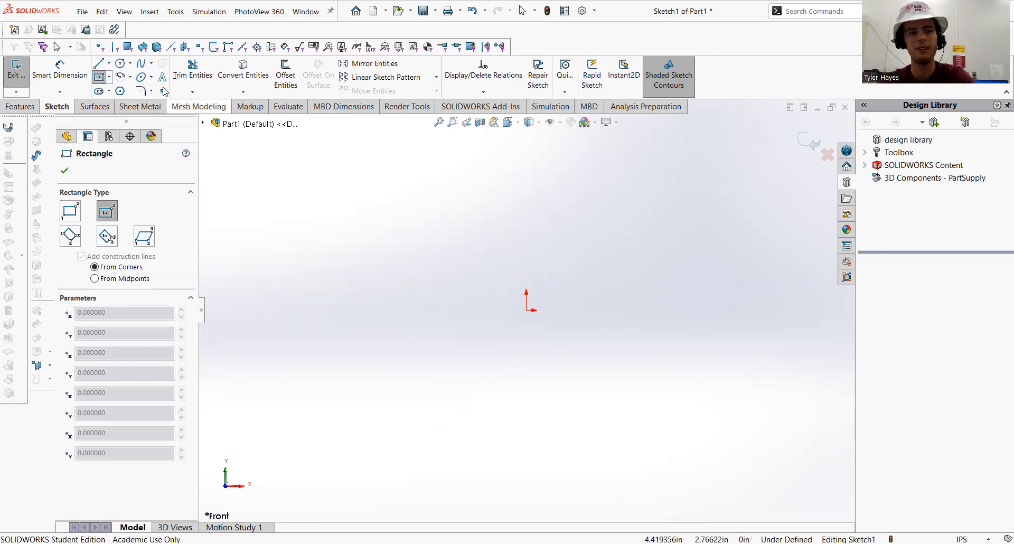
left_click(109, 77)
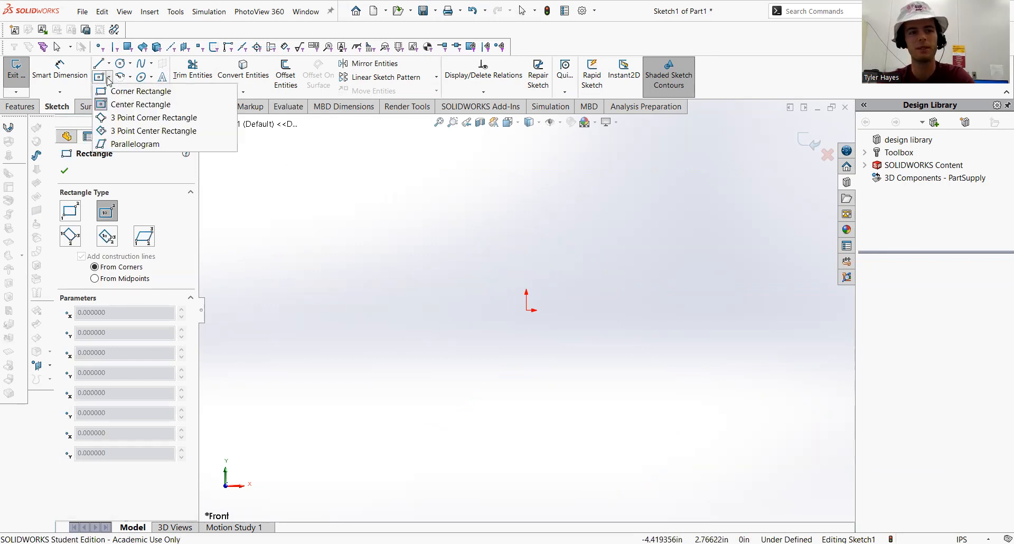
left_click(112, 92)
left_click(101, 77)
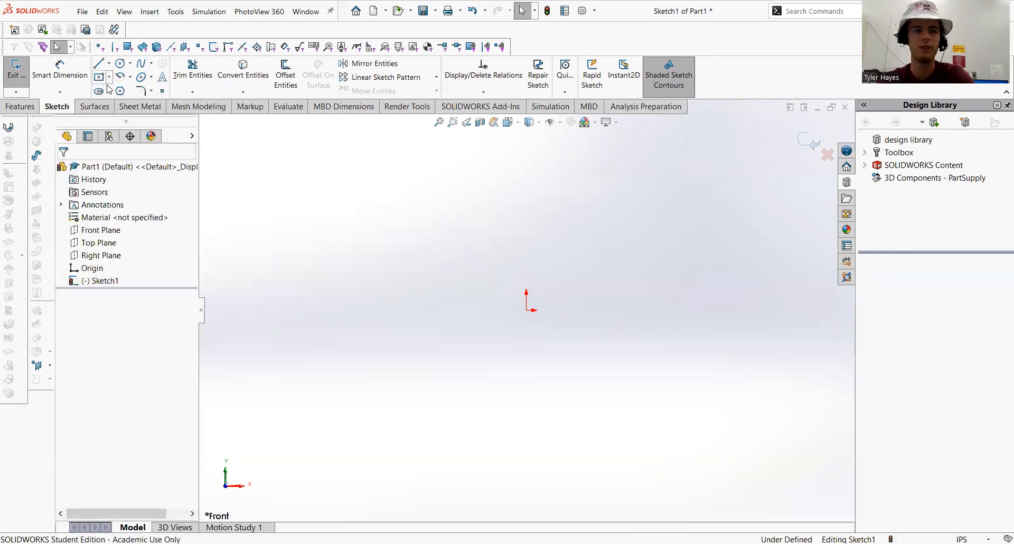
left_click(109, 64)
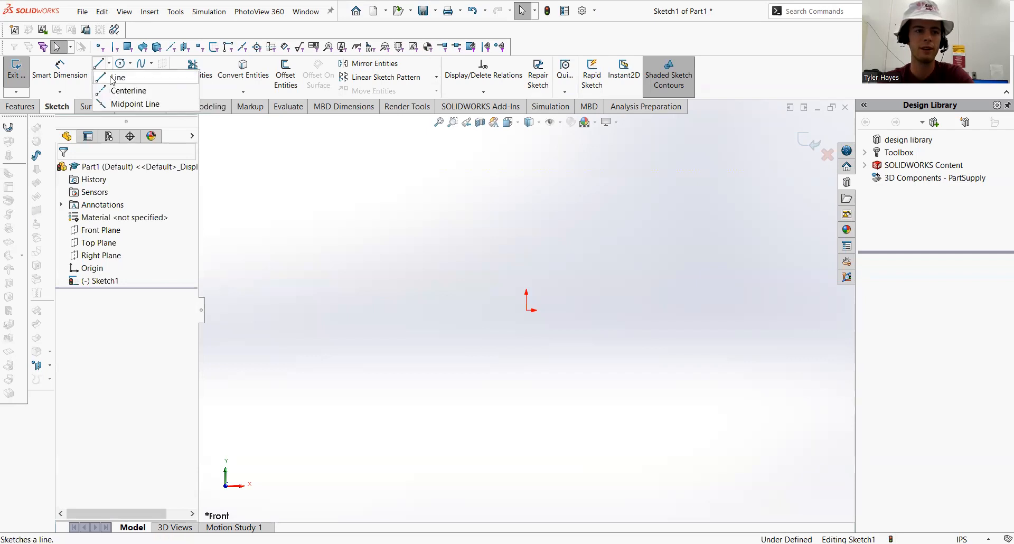
left_click(109, 76)
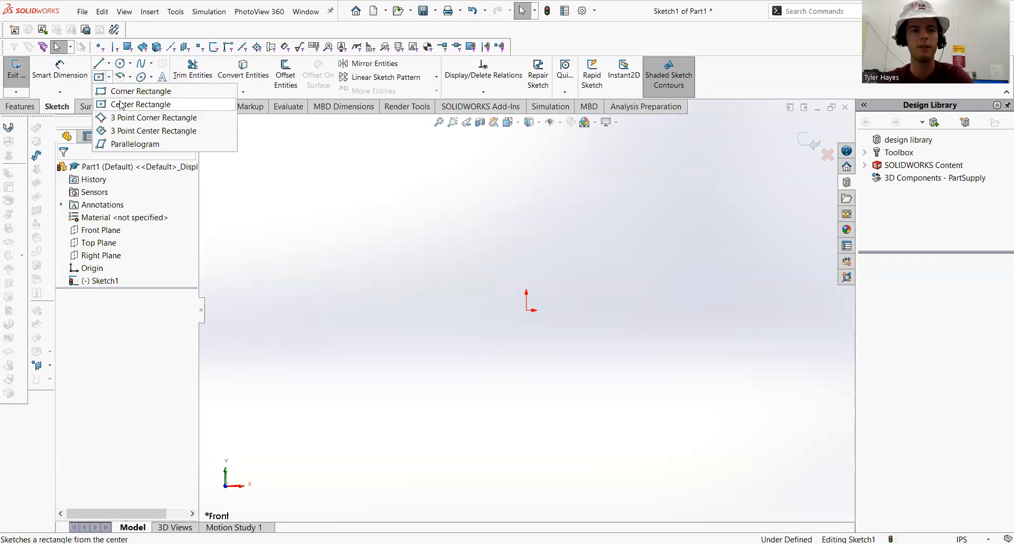
left_click(122, 105)
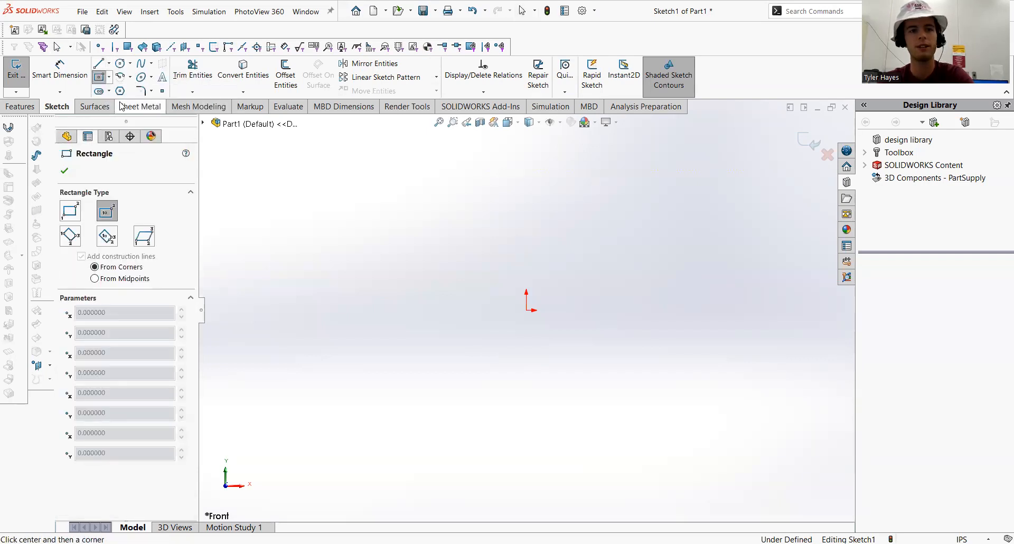
left_click(527, 310)
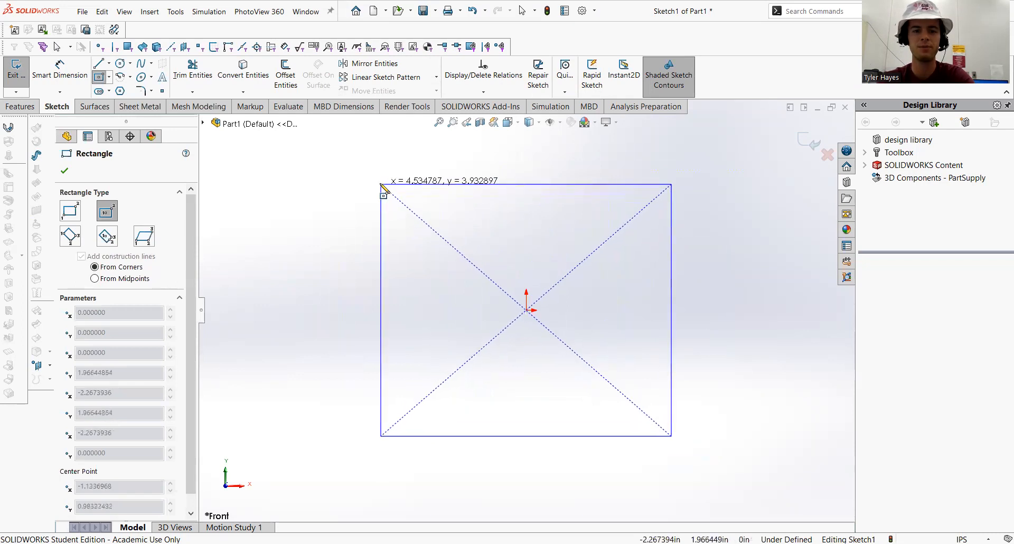
left_click(379, 182)
key("Escape")
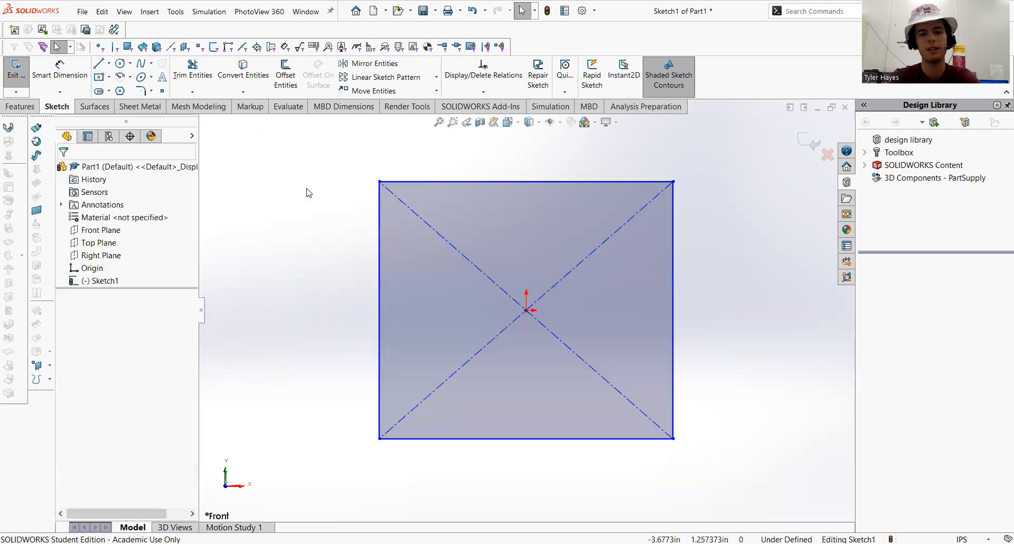
Sketch a corner rectangle extending up and left from the center rectangle's top-left corner
left_click(108, 79)
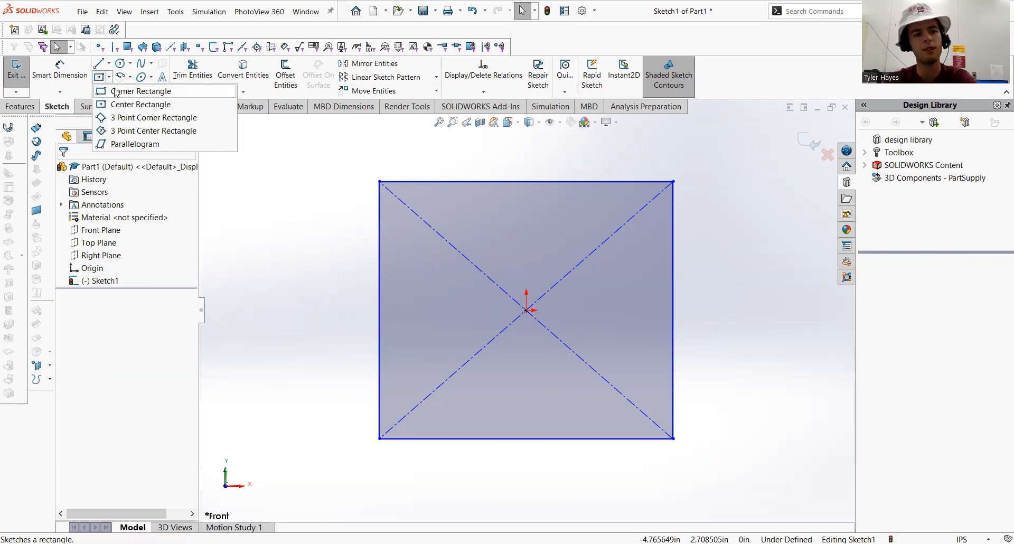
left_click(127, 92)
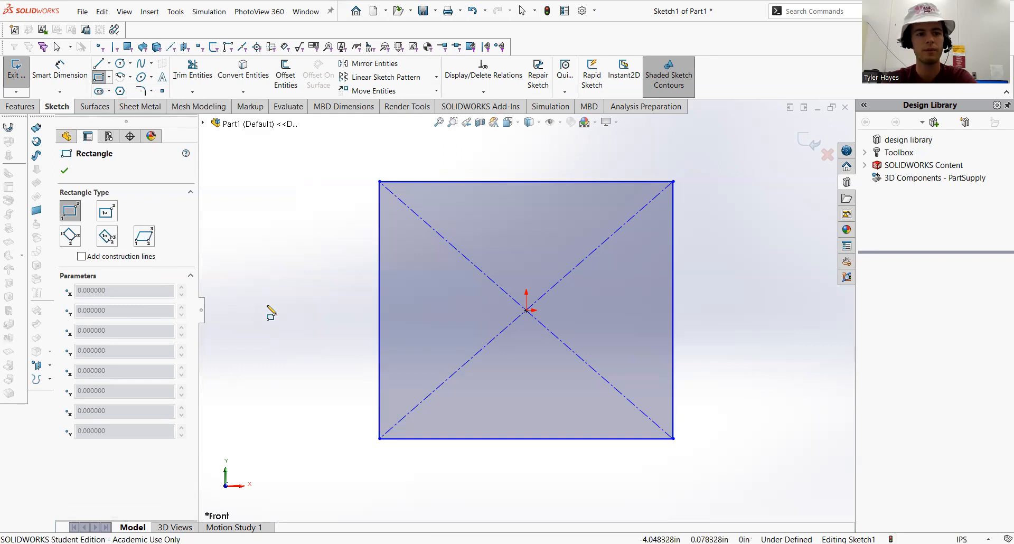
left_click(72, 212)
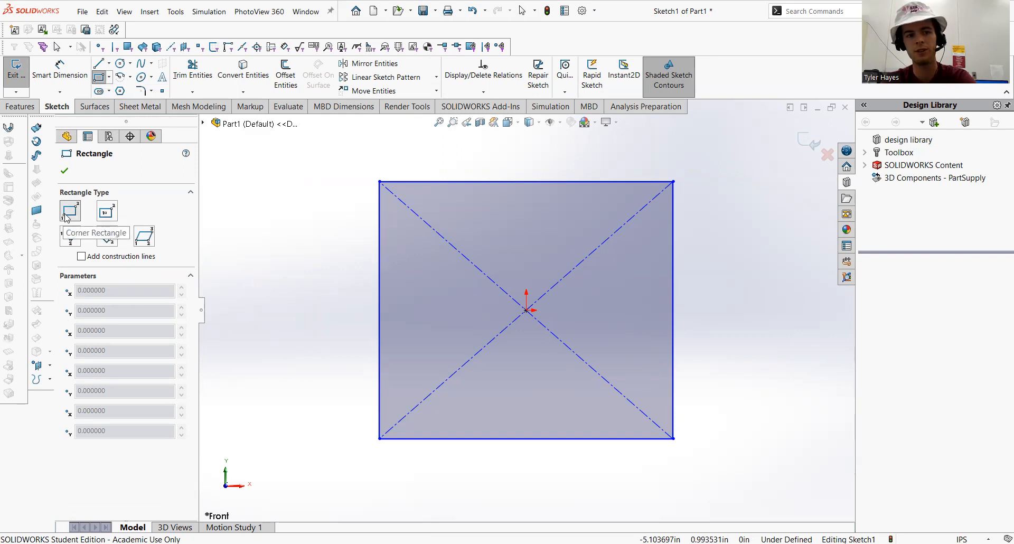
left_click(380, 182)
key("z")
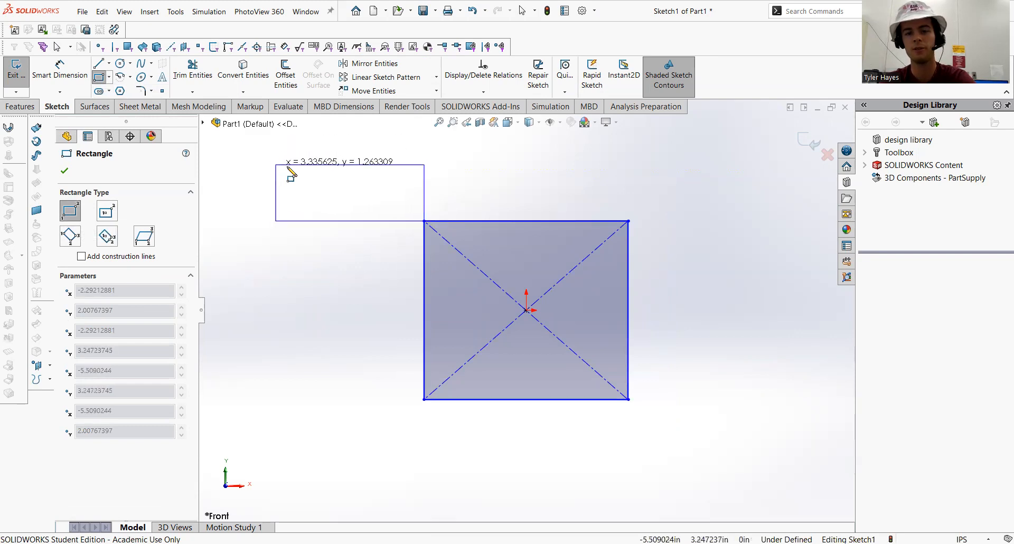
left_click(258, 153)
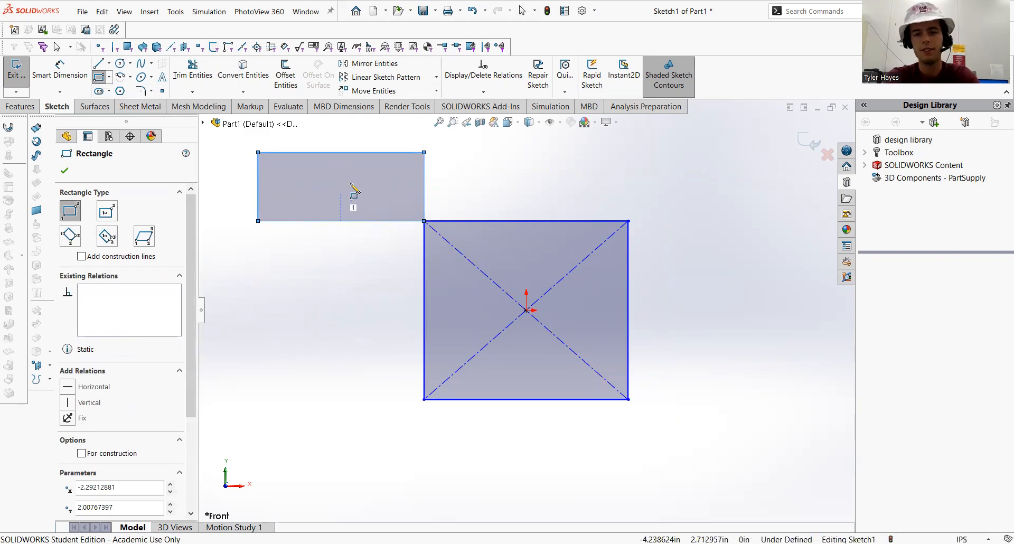
key("Escape")
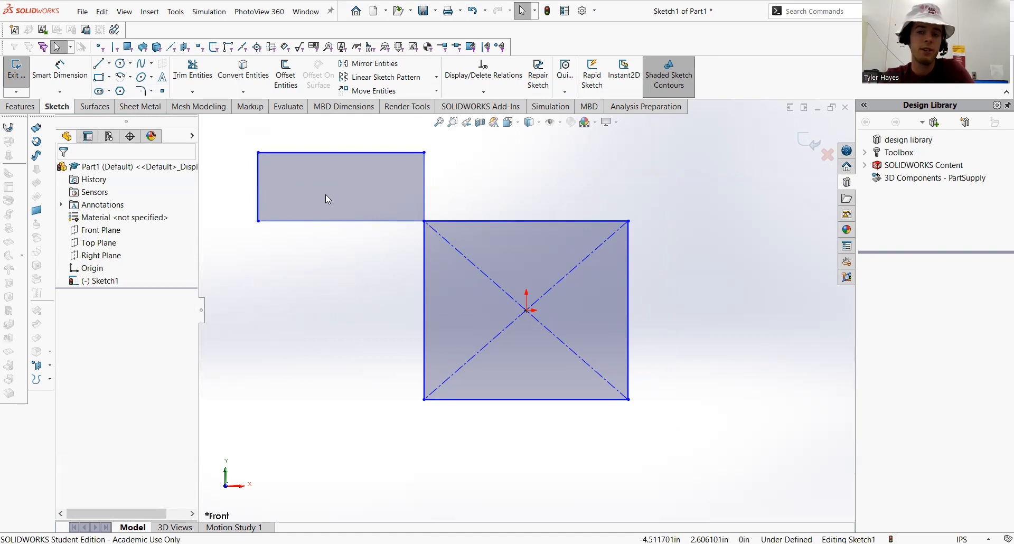
left_click(109, 77)
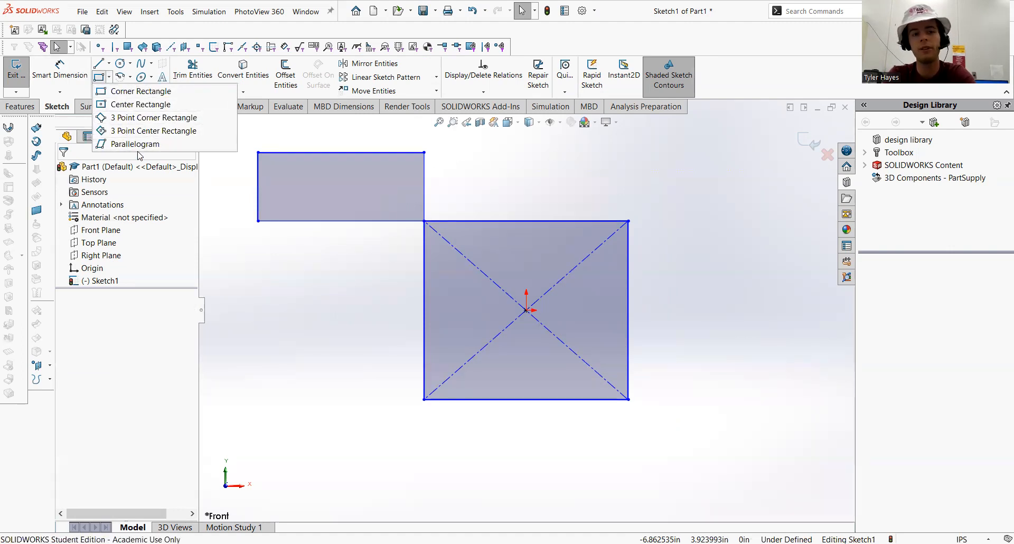
left_click(287, 310)
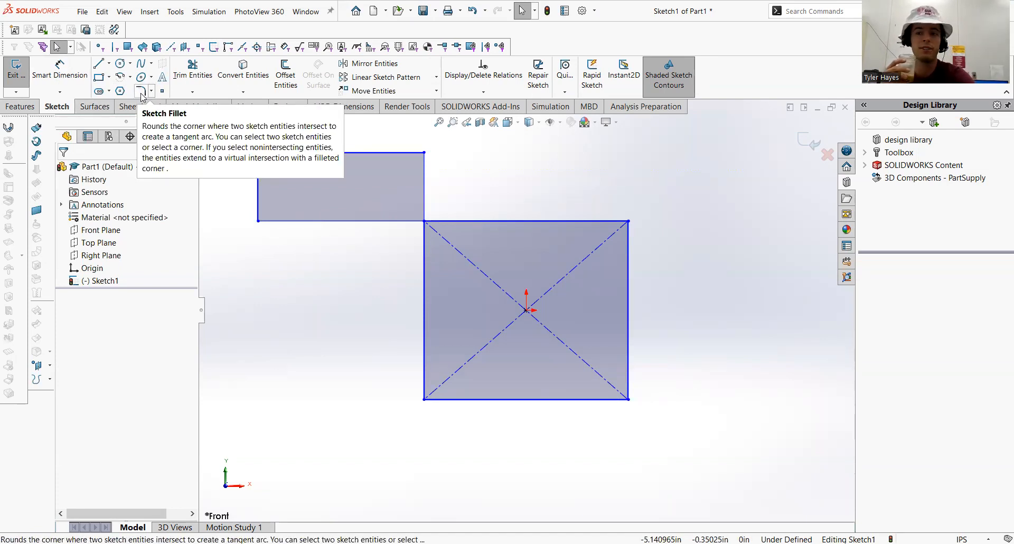
left_click(108, 78)
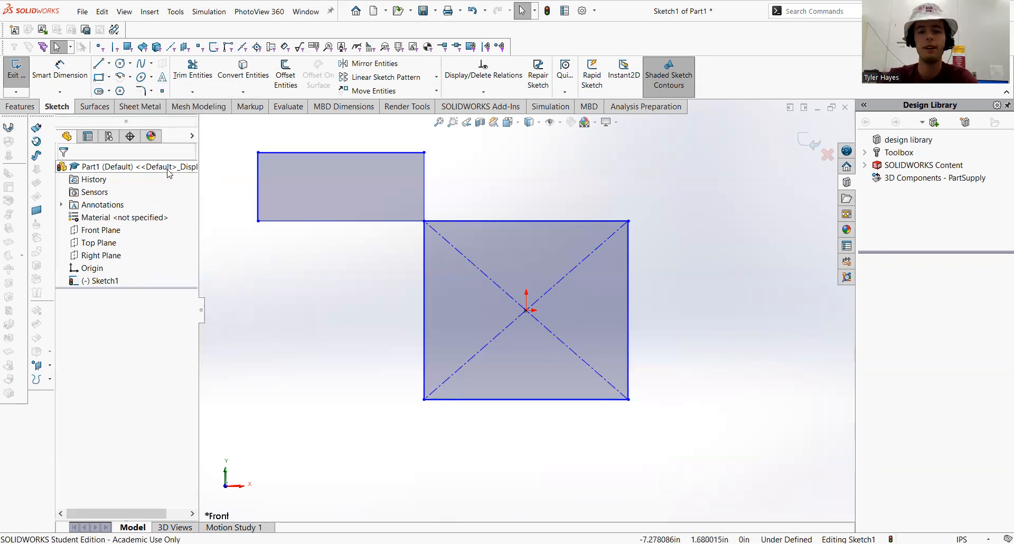
Sketch a 90° centerpoint arc centered where the two rectangles meet, radius about 1.54 in, spanning from the corner rectangle's top edge to the center rectangle's top edge
left_click(129, 78)
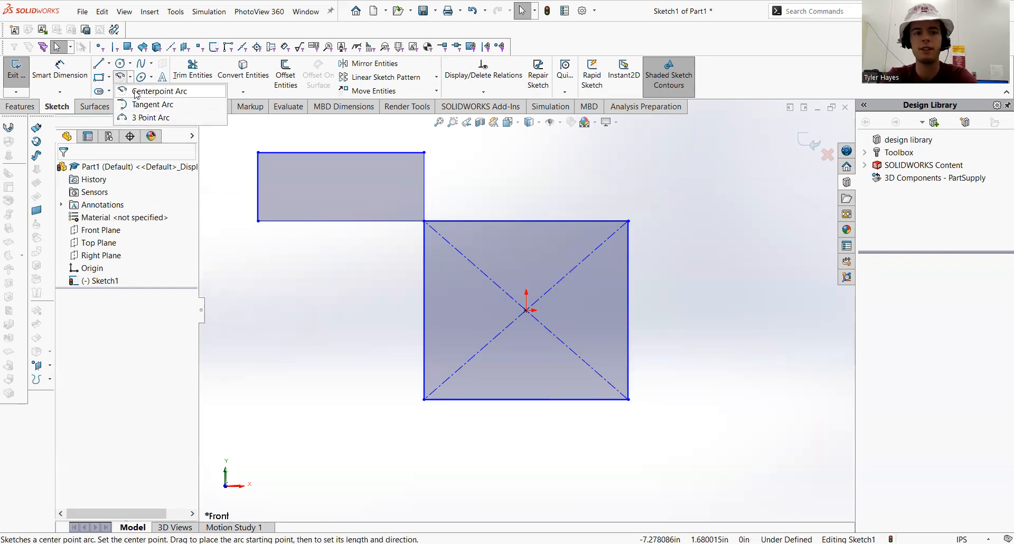
left_click(136, 92)
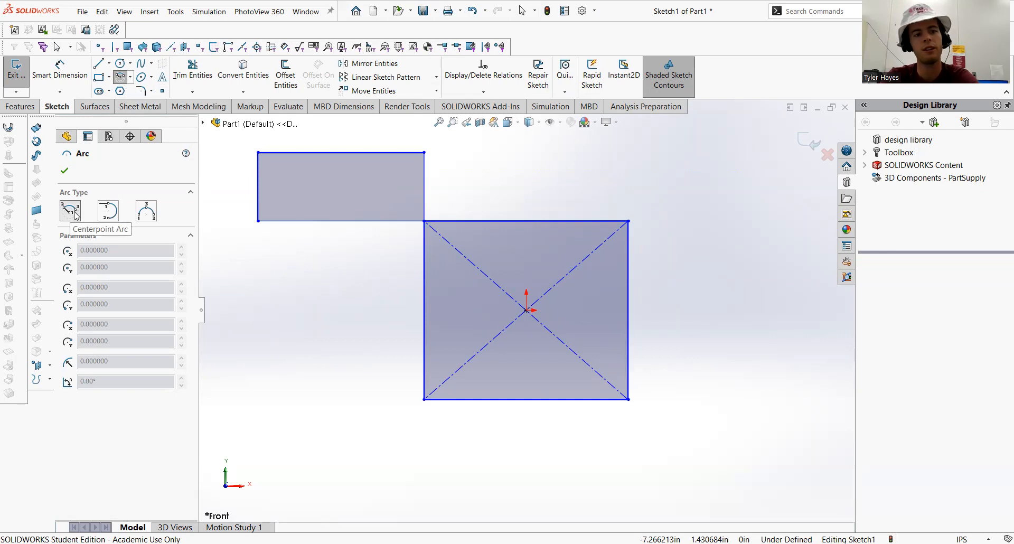
left_click(424, 221)
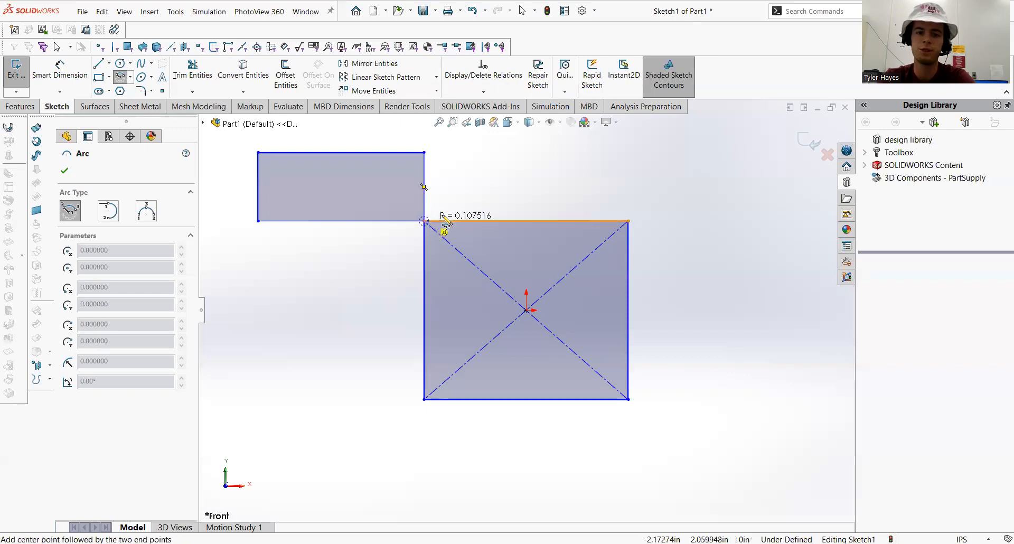
left_click(424, 153)
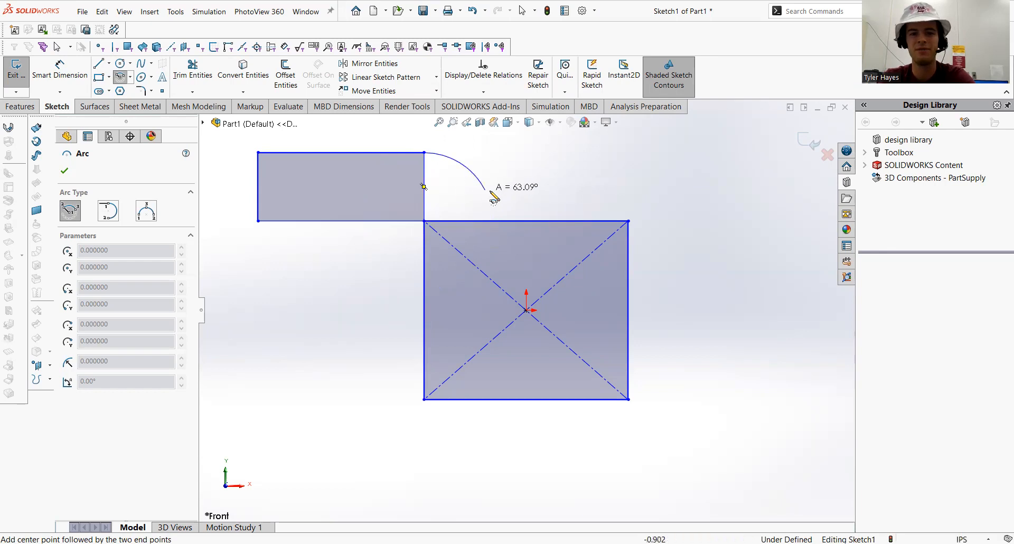
left_click(493, 221)
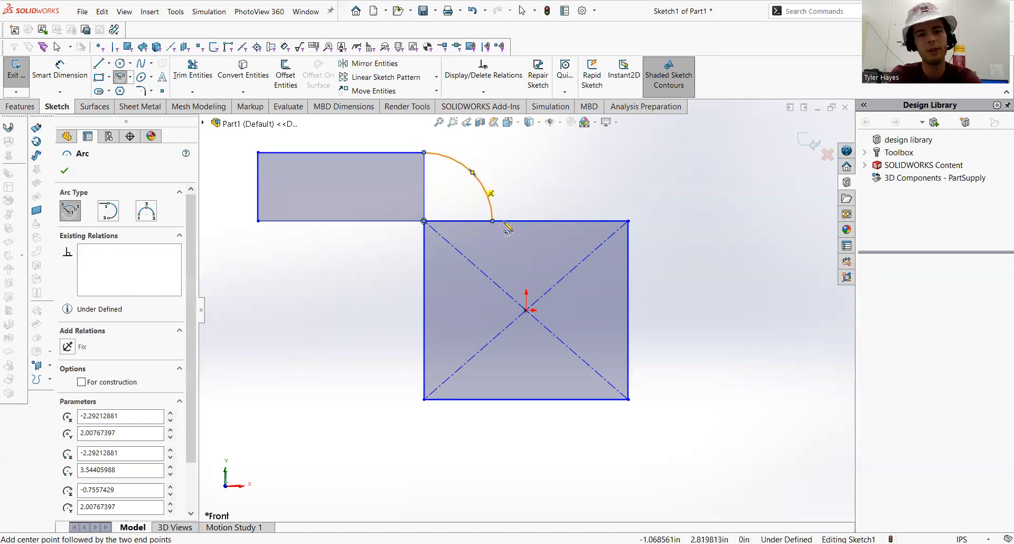
key("Escape")
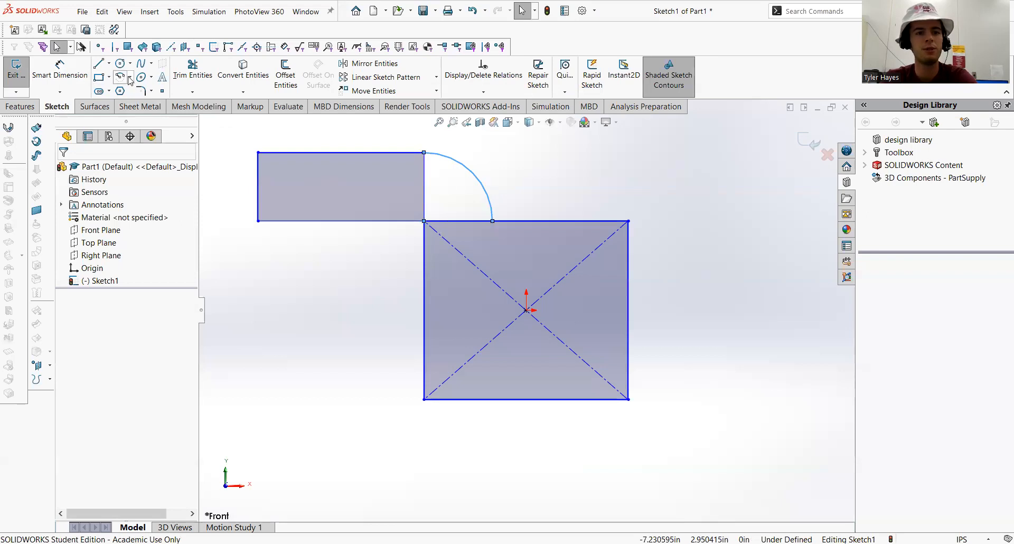
Sketch a 3 point arc from the center rectangle's bottom-left corner to the corner rectangle's bottom-left corner, bulging out to the left
left_click(130, 79)
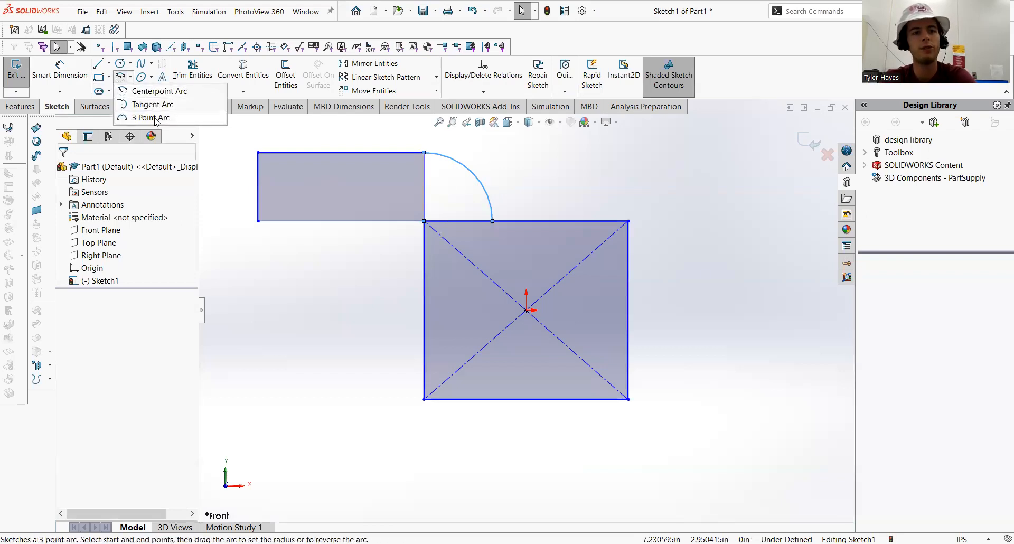
left_click(154, 118)
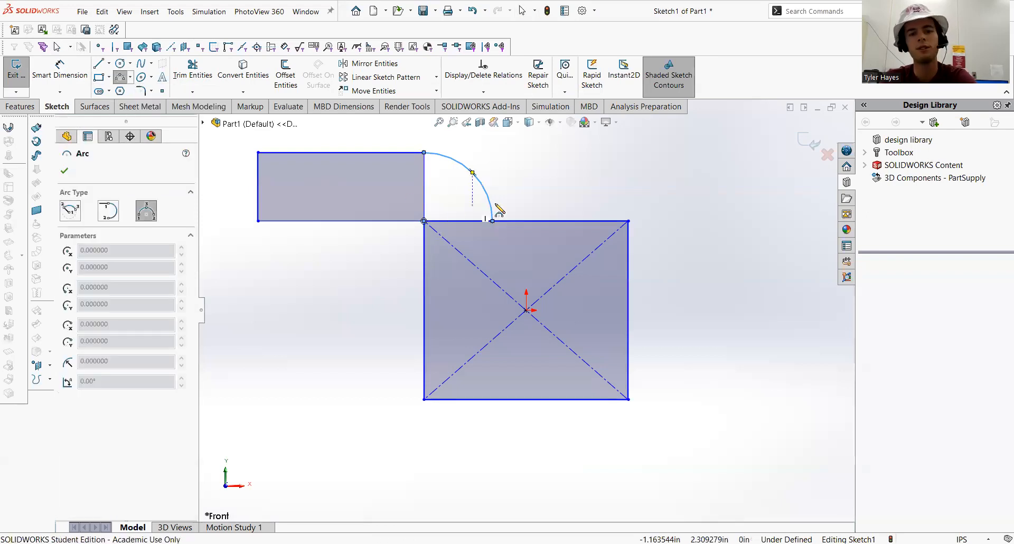
left_click(147, 212)
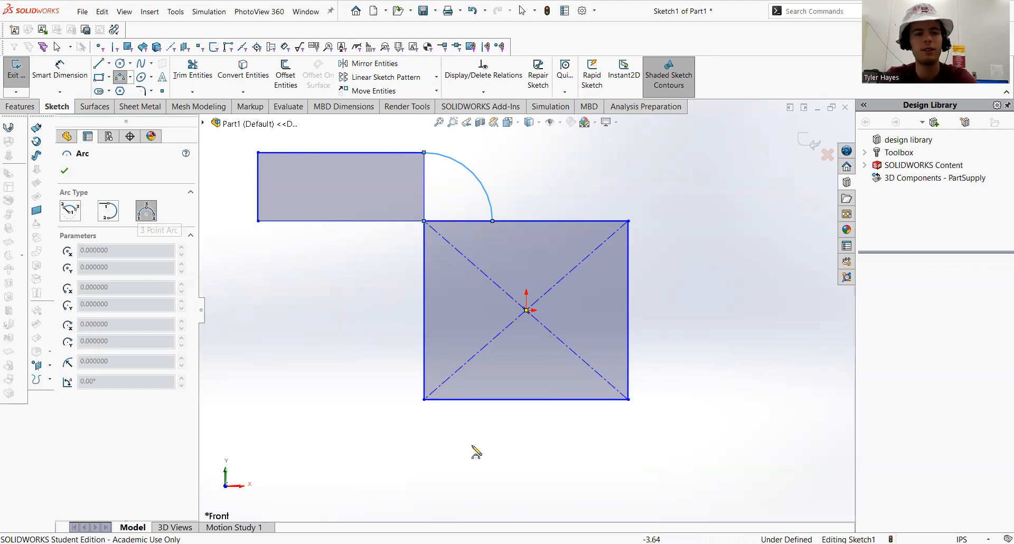
left_click(424, 400)
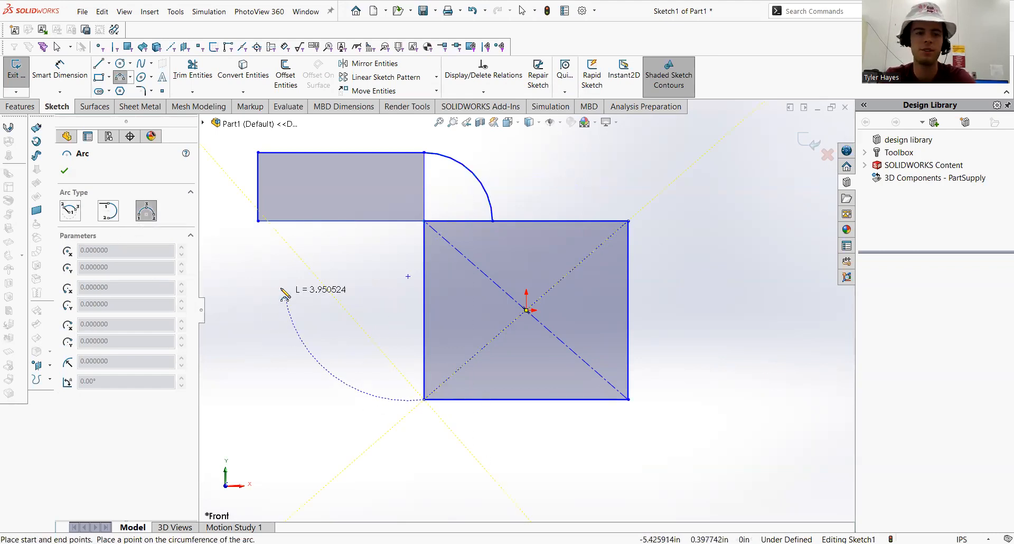
left_click(258, 221)
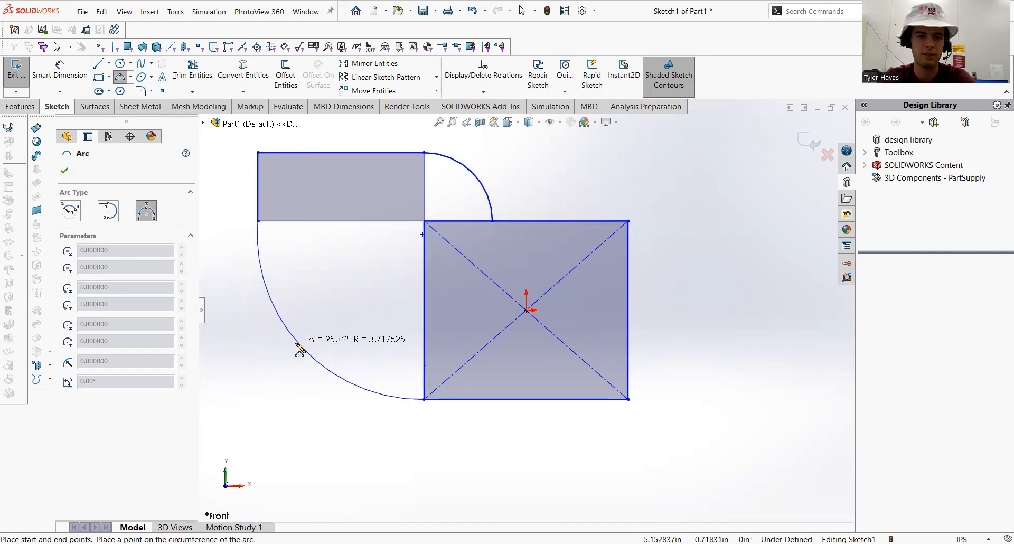
left_click(275, 372)
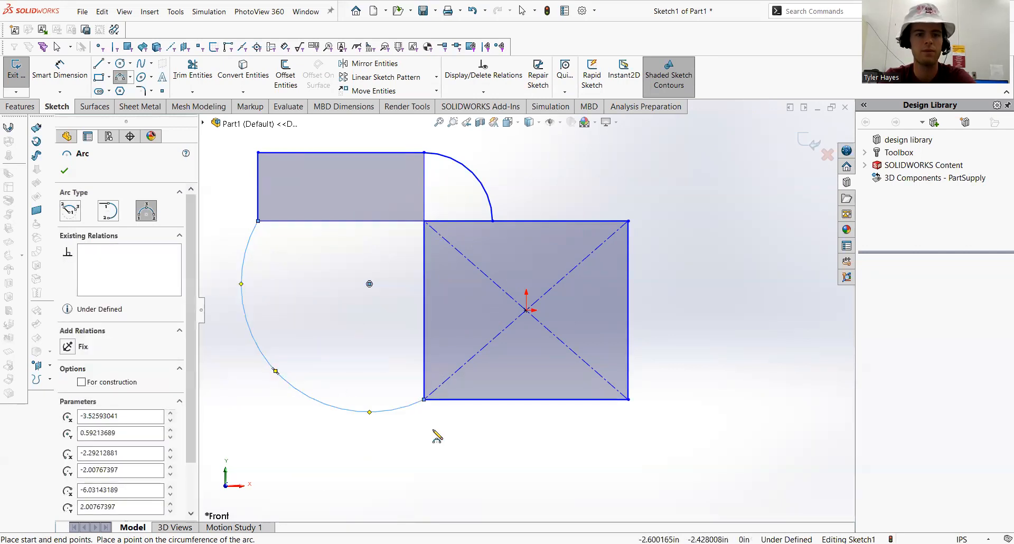
key("Escape")
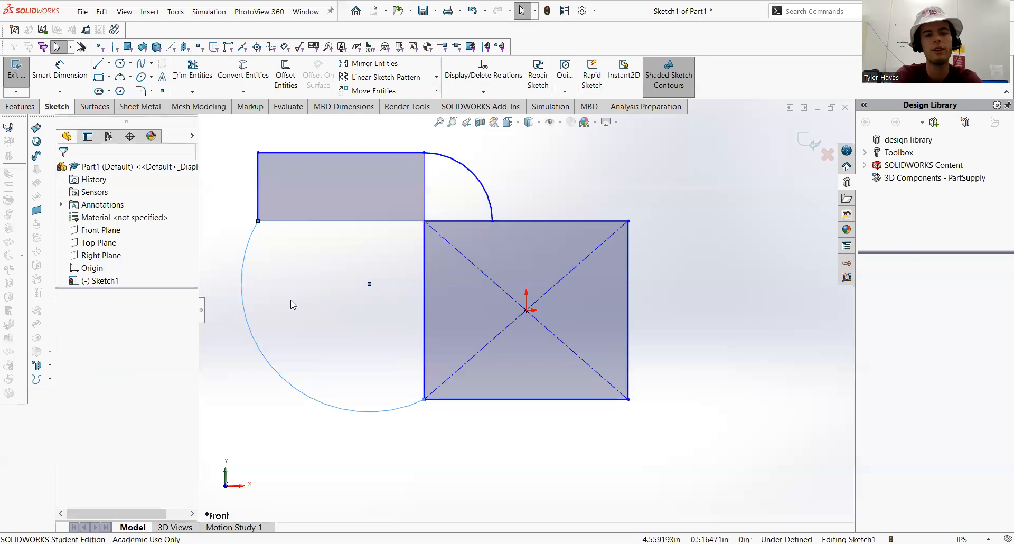
Draw a horizontal line about 4.58 in long below the center rectangle, starting under its bottom-left corner
left_click(129, 77)
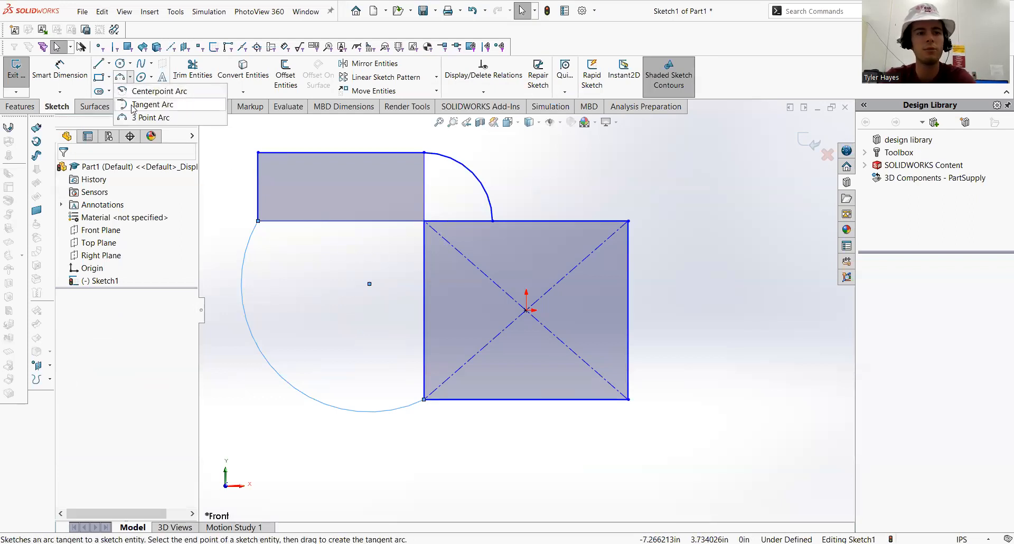
left_click(108, 64)
left_click(235, 215)
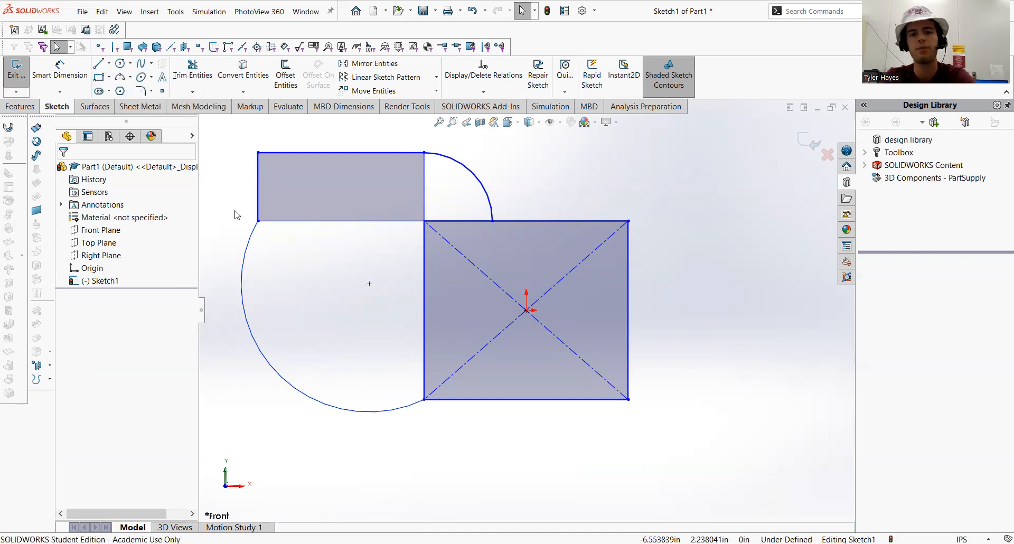
left_click(99, 64)
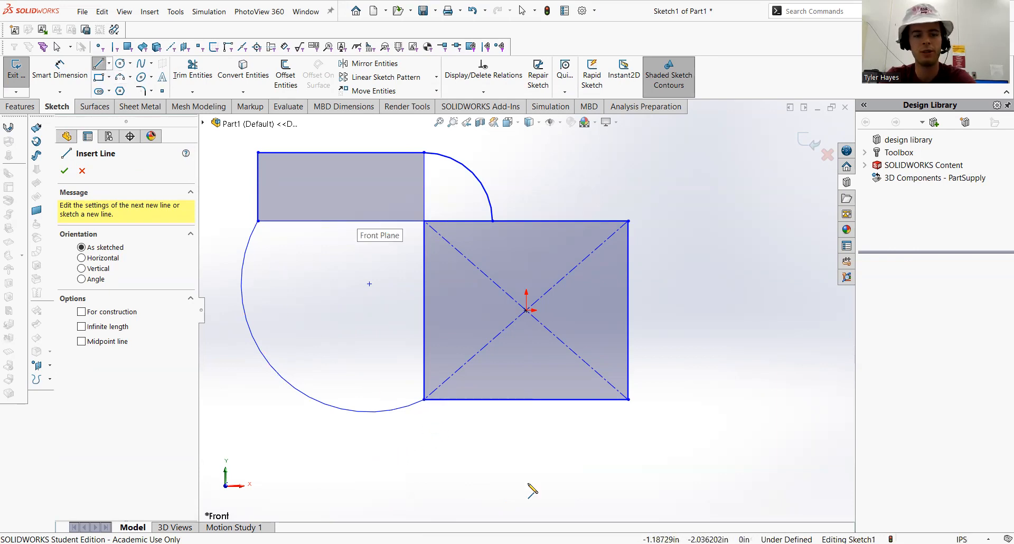
left_click(425, 451)
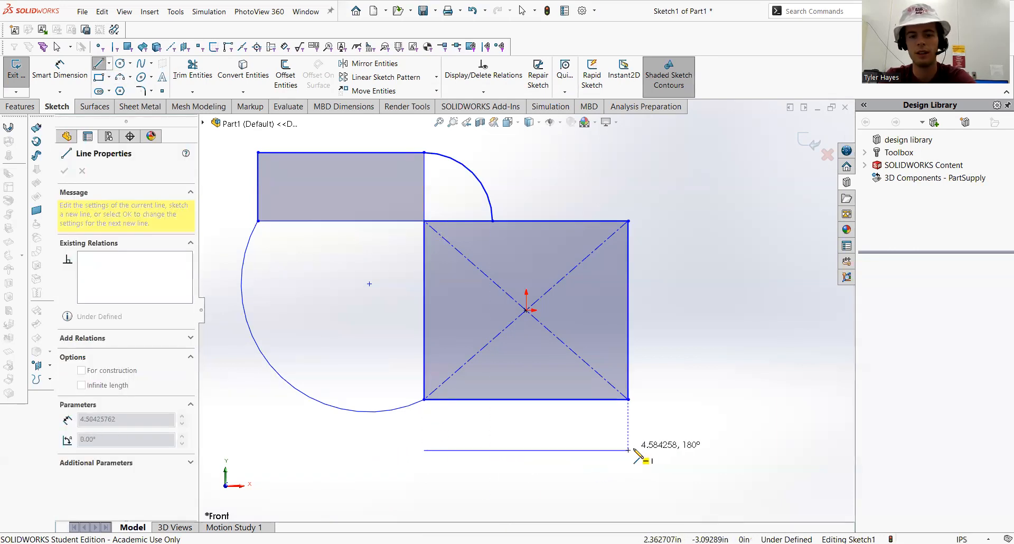
left_click(648, 450)
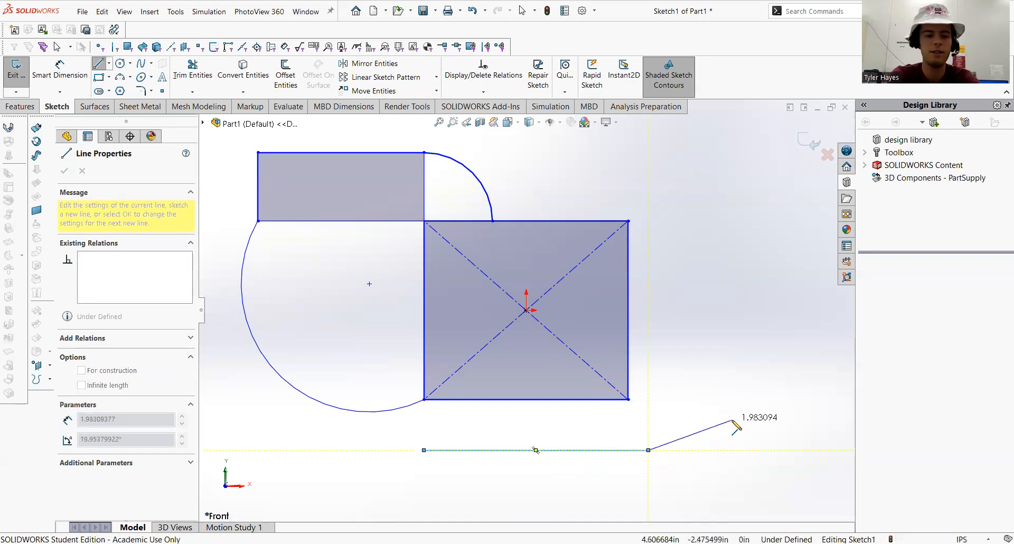
key("Escape")
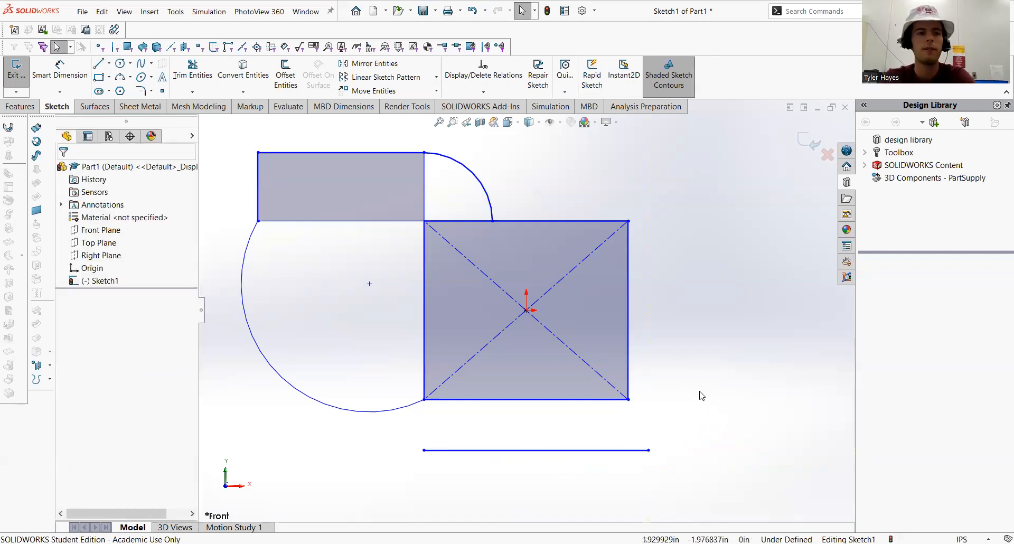
left_click(129, 78)
left_click(140, 99)
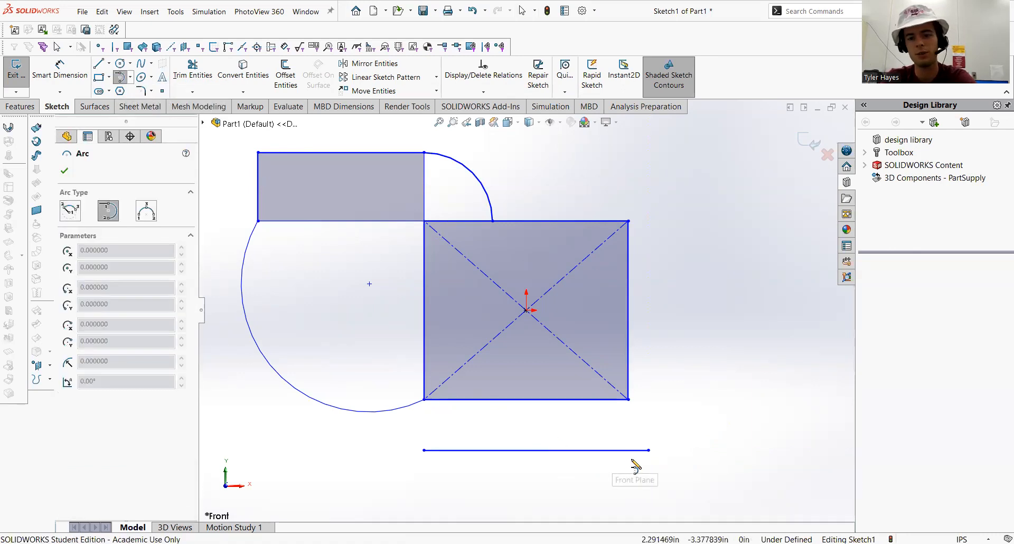
left_click(648, 450)
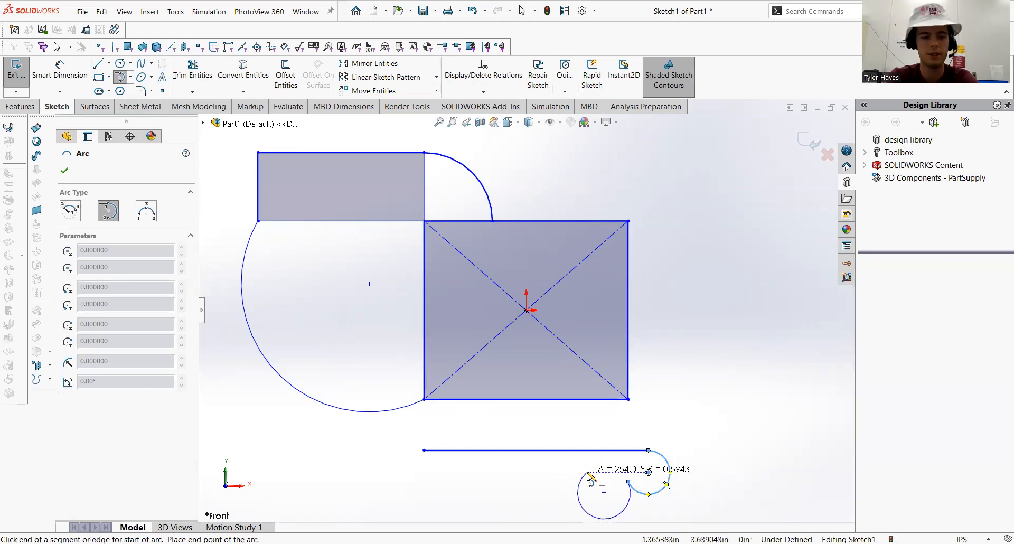
key("Escape")
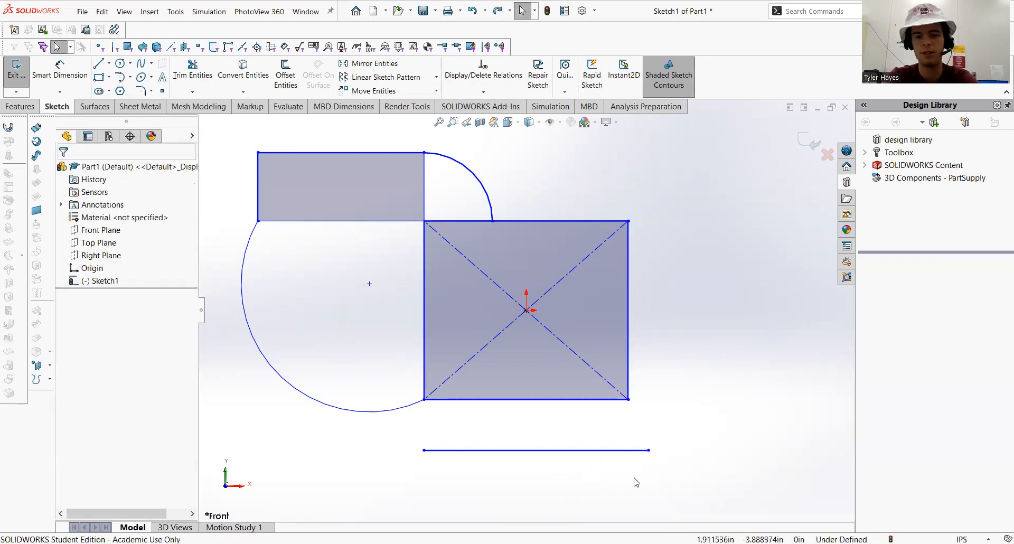
Sketch a tangent arc from the line's right end up to the center rectangle's bottom-right corner
left_click(121, 78)
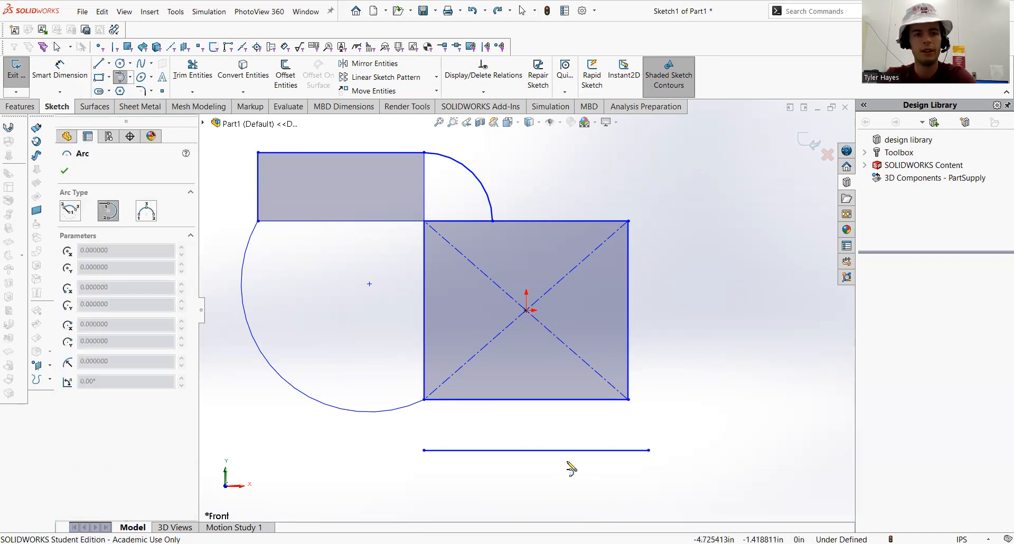
left_click(648, 450)
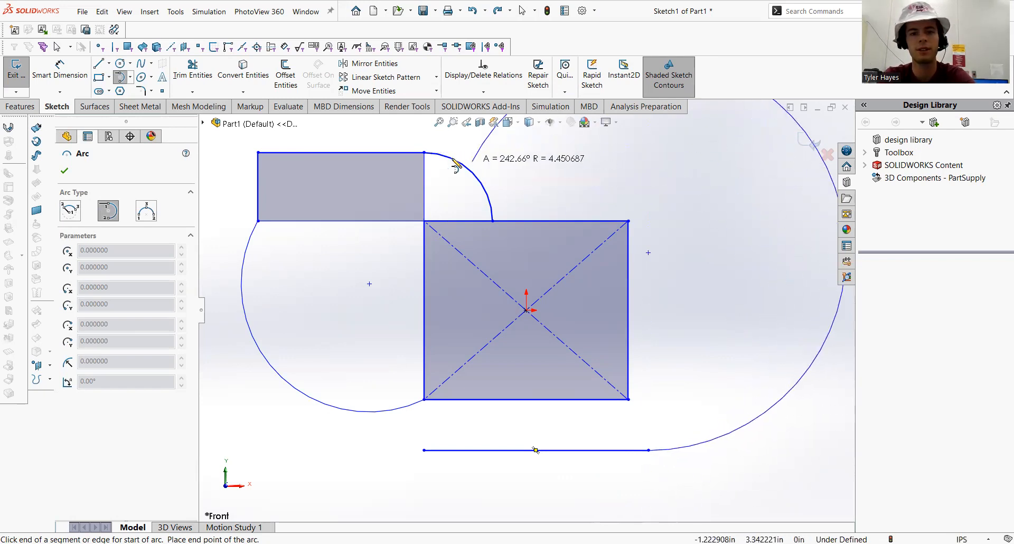
left_click(628, 400)
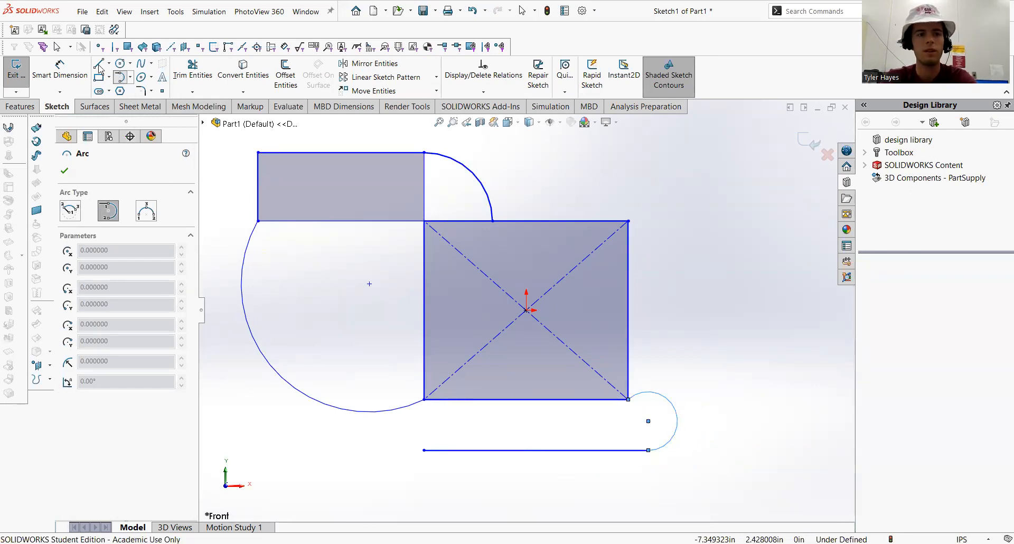
Start a chain of tangent arcs from the line's left end, curving down and back up to the left
left_click(424, 451)
left_click(370, 474)
left_click(306, 433)
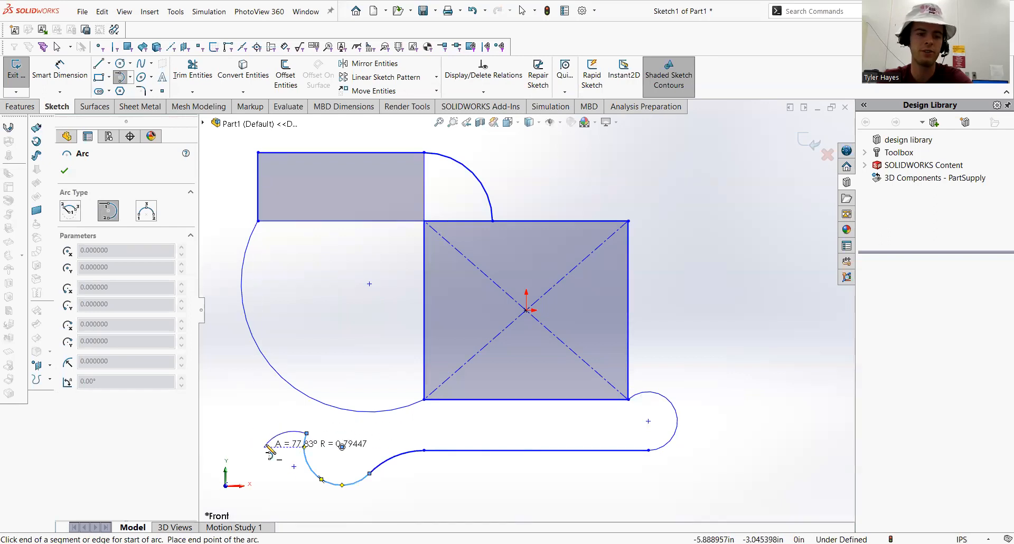
scroll(269, 445, "up", 1)
scroll(291, 444, "down", 1)
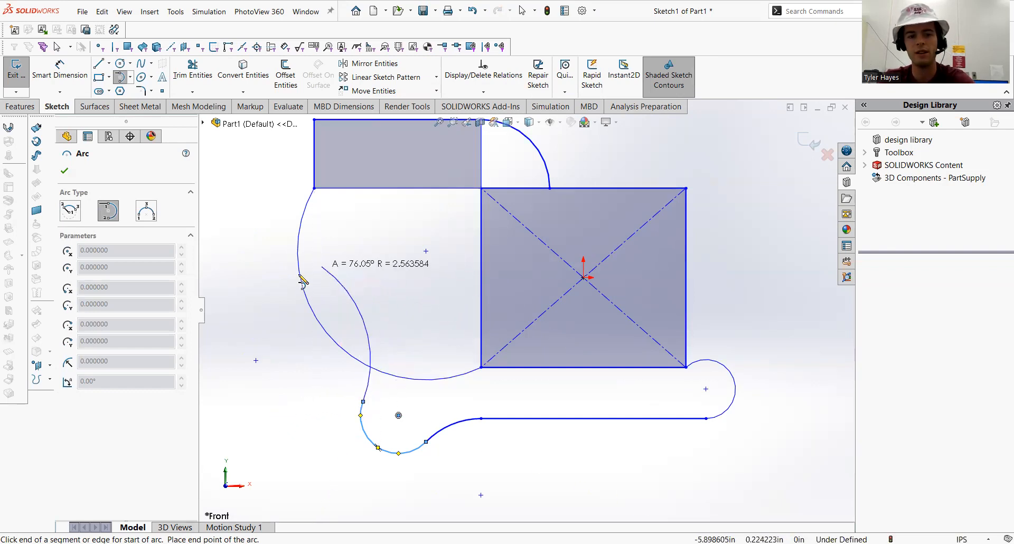
Continue the tangent arc chain with four more arcs looping up to the left, around and down, ending in a short arc below the line
left_click(256, 389)
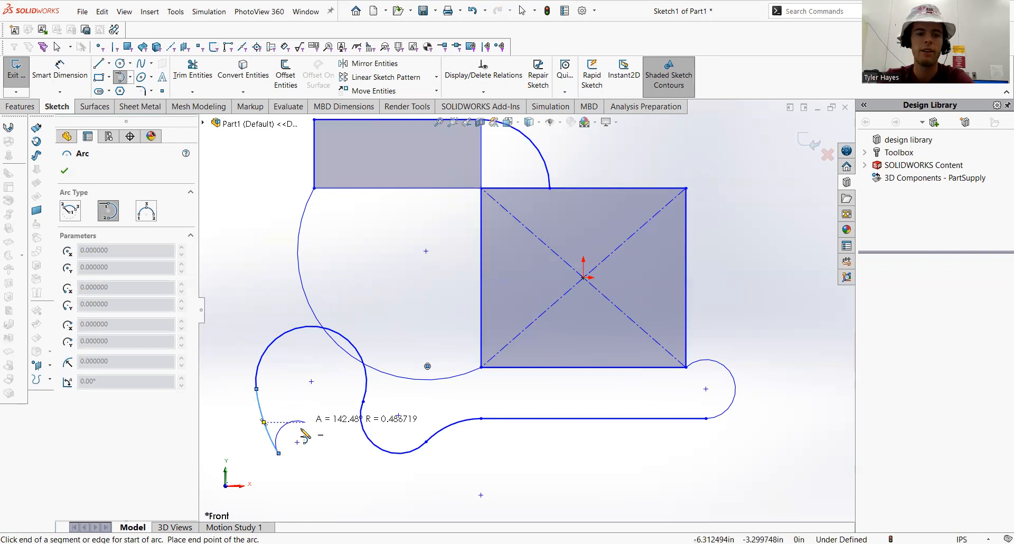
left_click(280, 453)
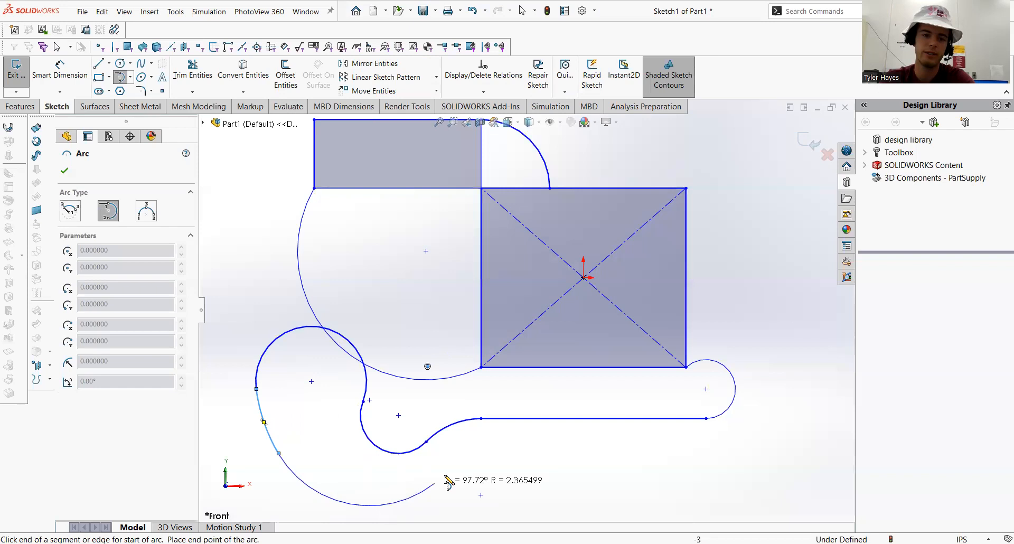
left_click(530, 457)
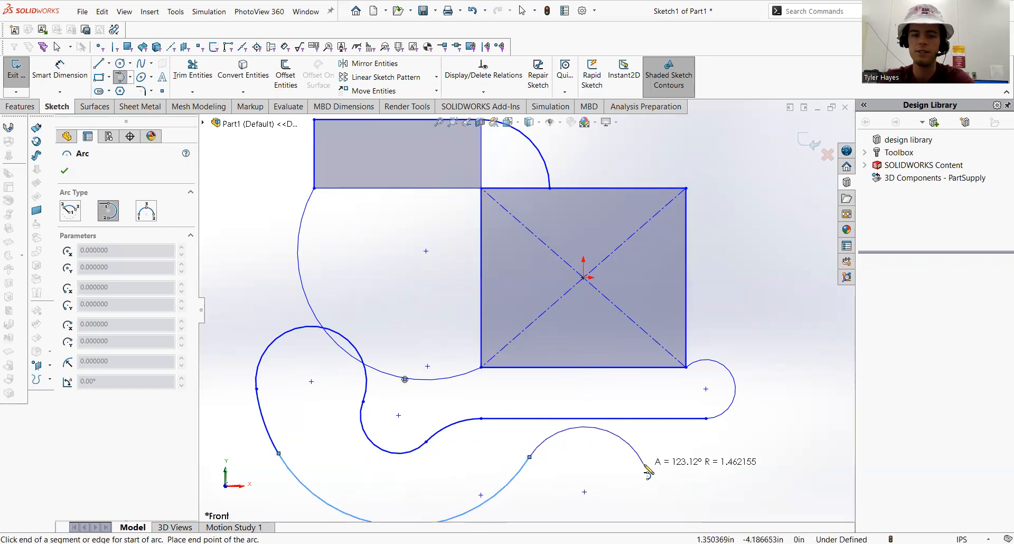
left_click(615, 467)
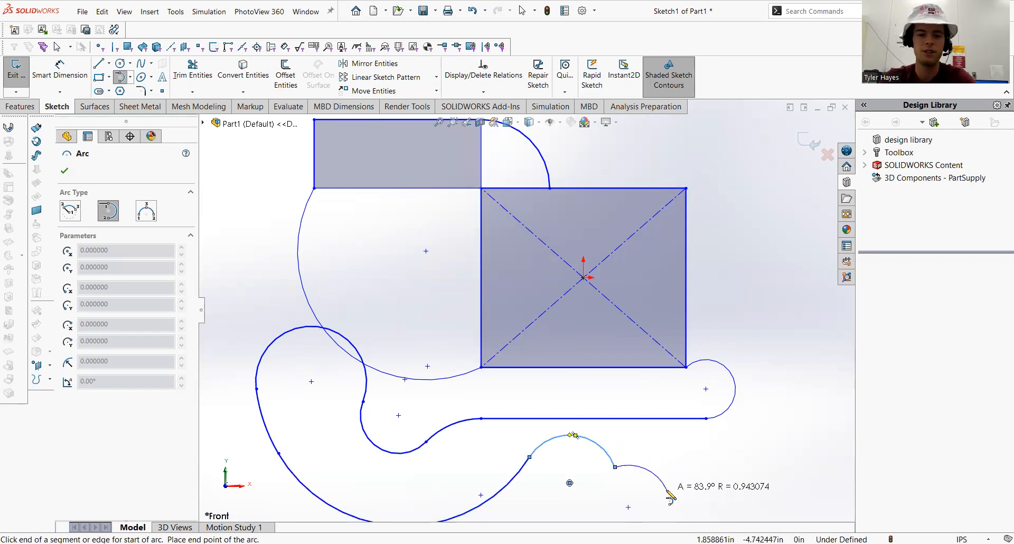
key("Escape")
Draw a vertical straight slot about 7.43 in long and 3.15 in wide to the left of the existing sketch
scroll(530, 389, "up", 3)
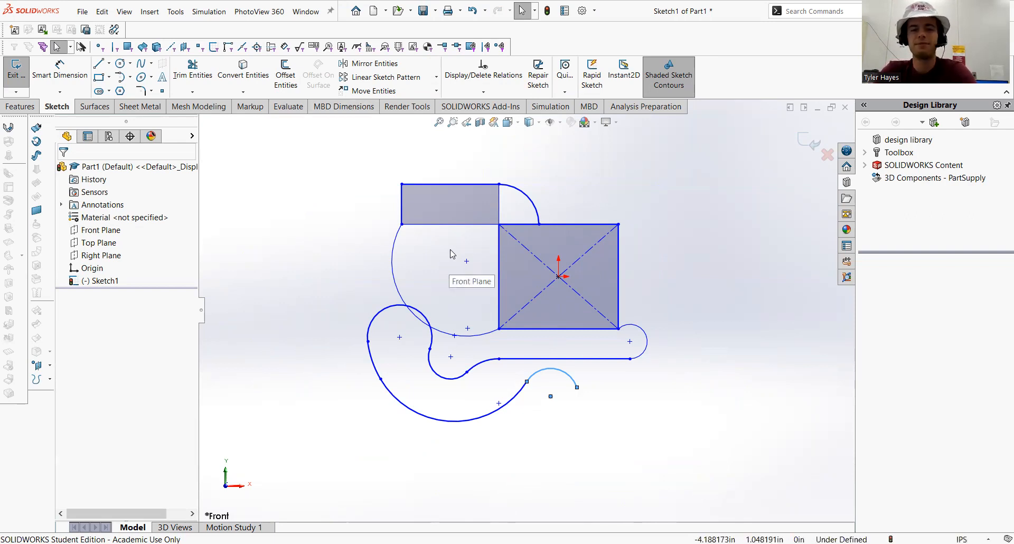
scroll(453, 263, "up", 1)
scroll(453, 262, "down", 1)
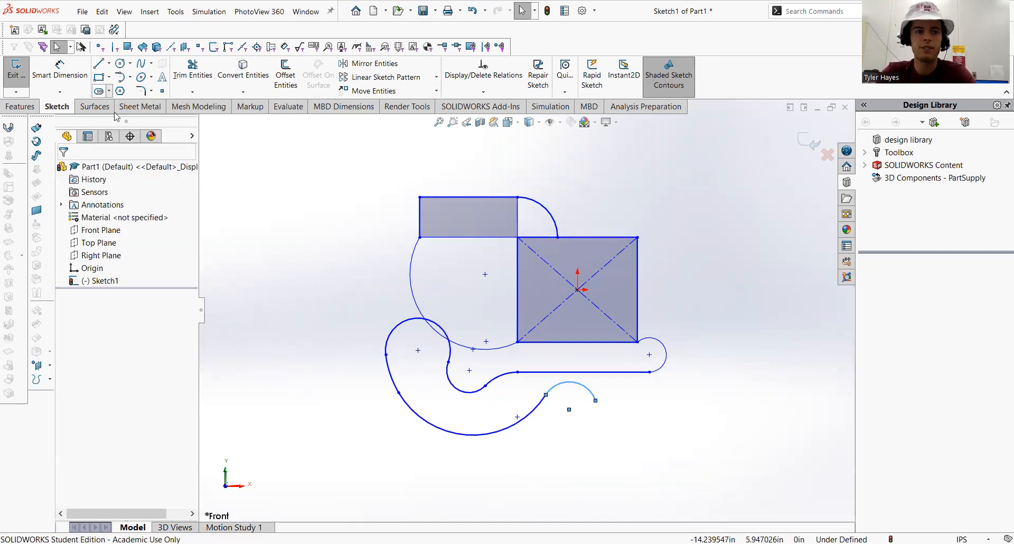
left_click(108, 91)
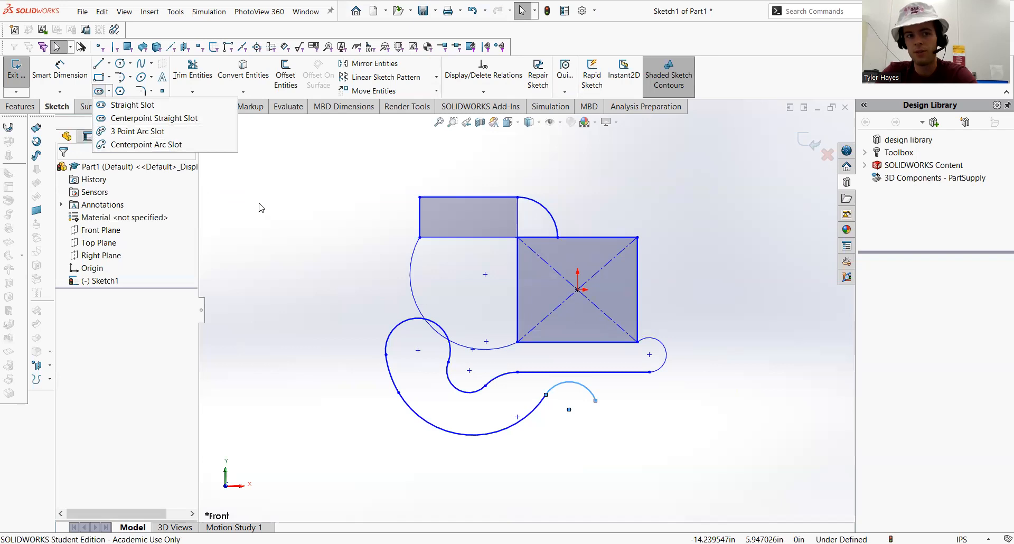
left_click(123, 109)
left_click(109, 91)
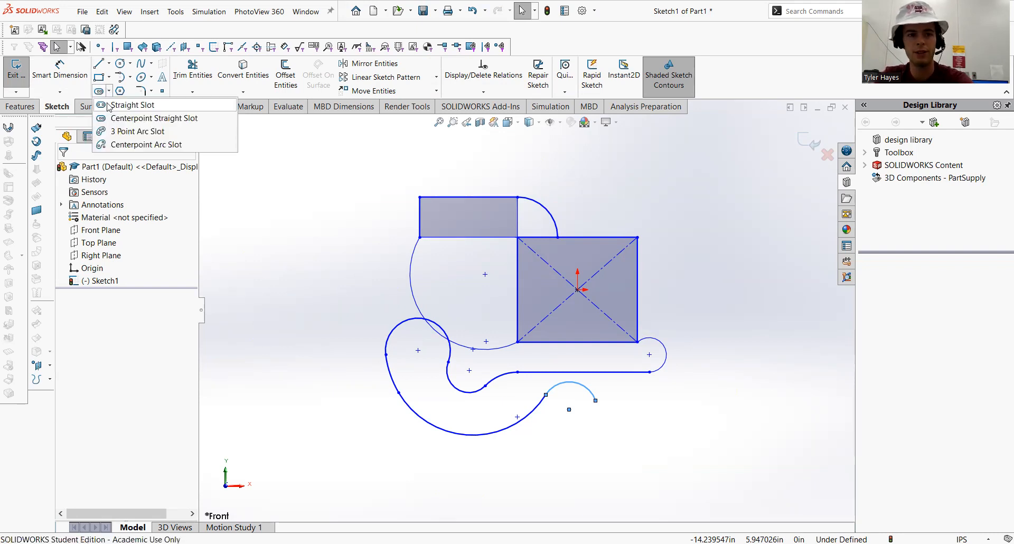
left_click(123, 109)
left_click(298, 431)
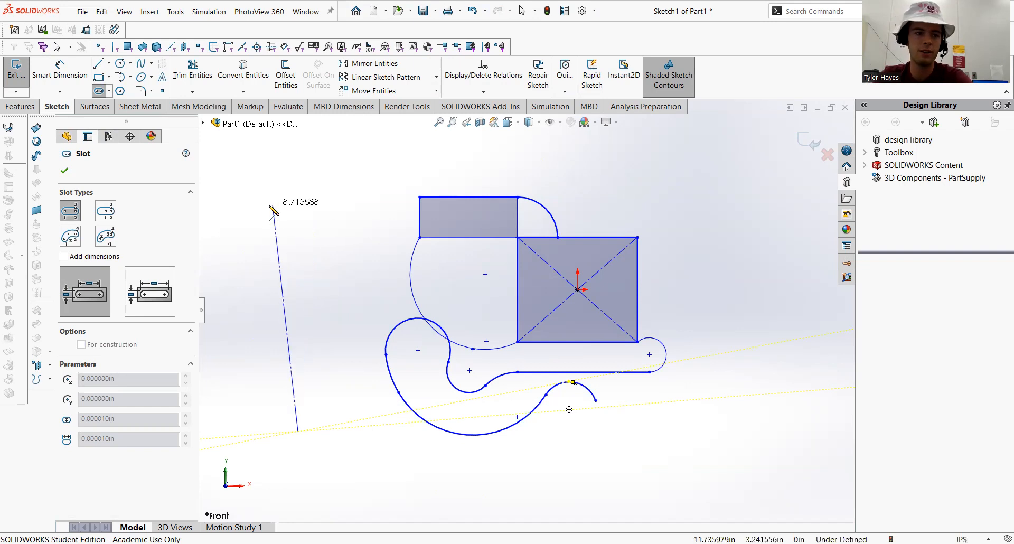
left_click(298, 237)
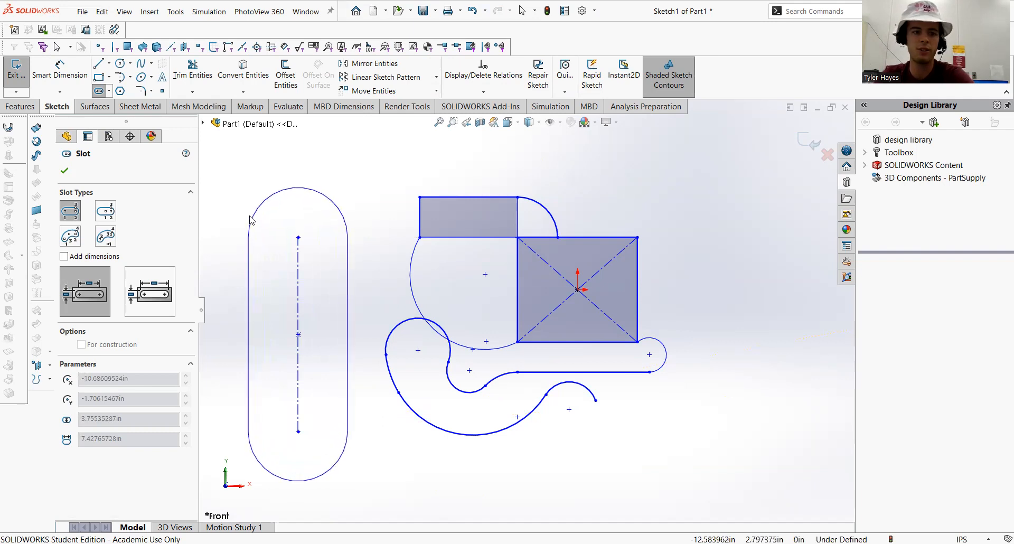
left_click(257, 254)
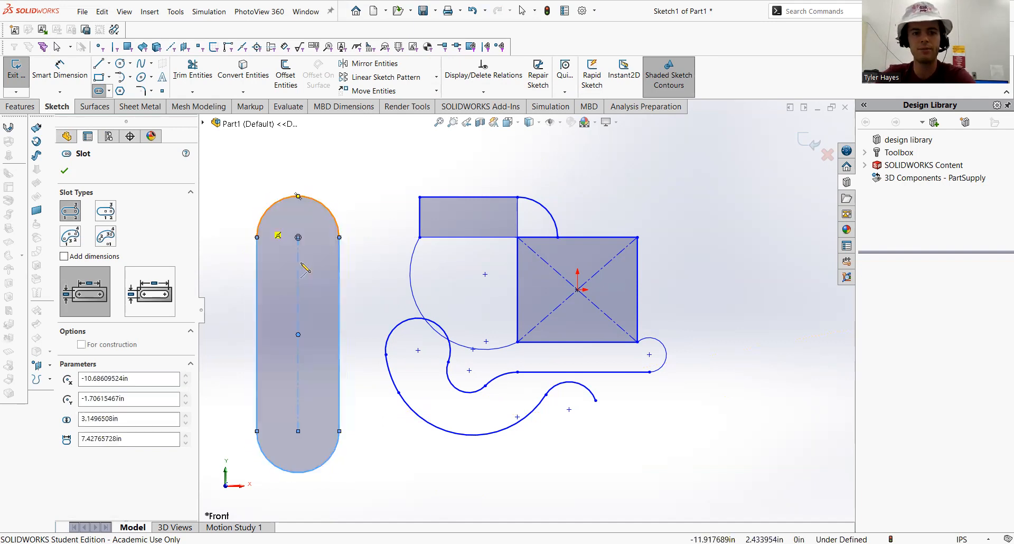
Draw a five-sided polygon on an inscribed circle about 3.26 in diameter to the right of the rectangles
left_click(121, 91)
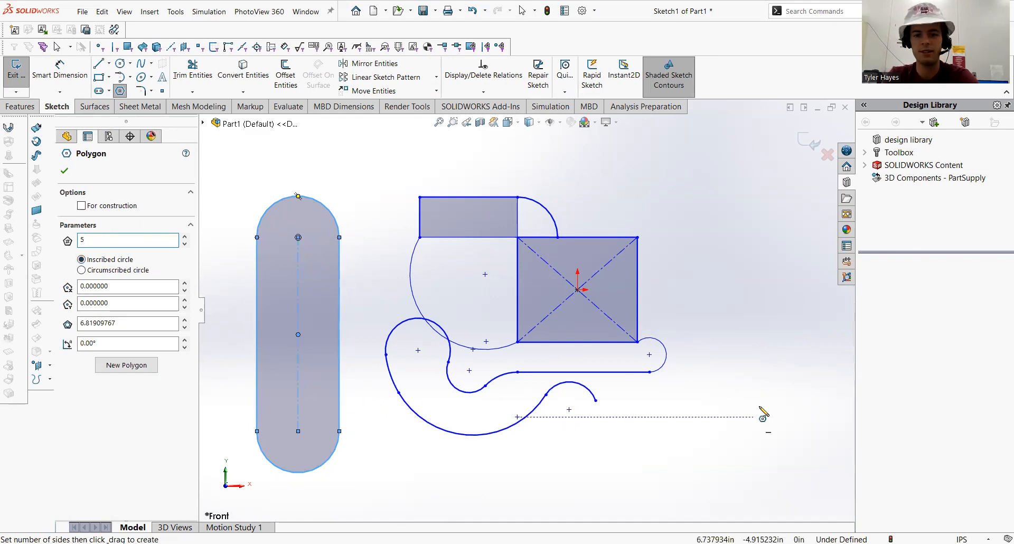
left_click_drag(763, 397, 745, 290)
scroll(778, 273, "up", 2)
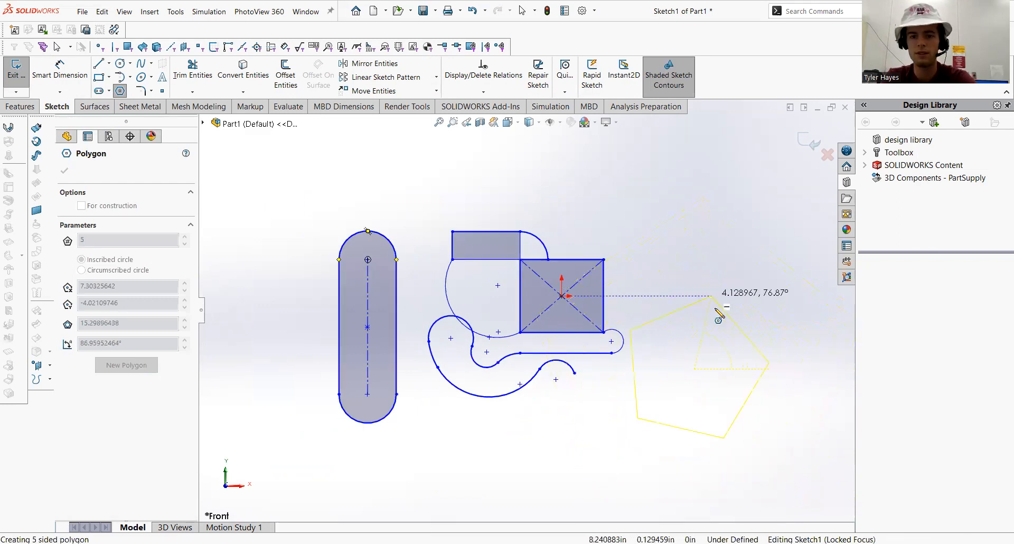
left_click(696, 333)
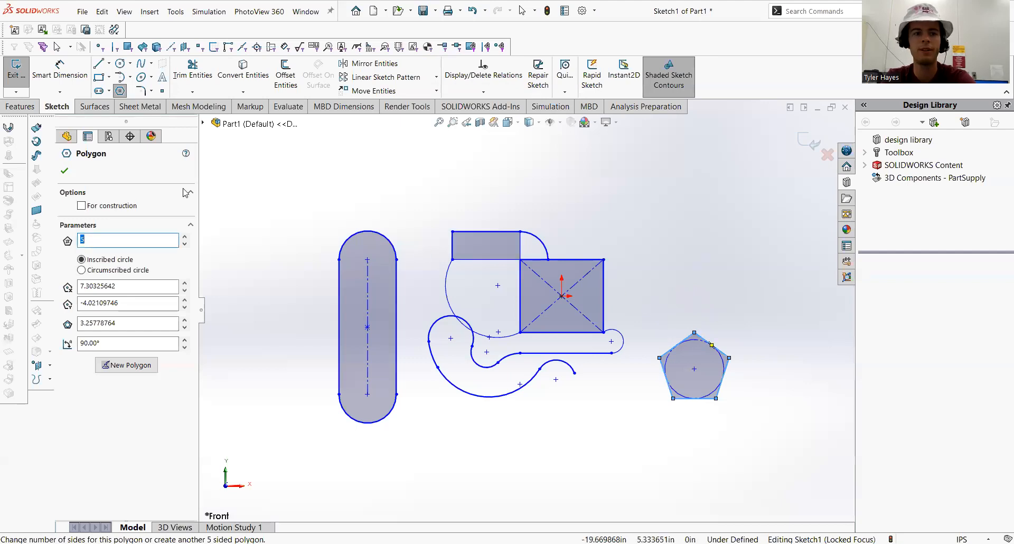
left_click(65, 172)
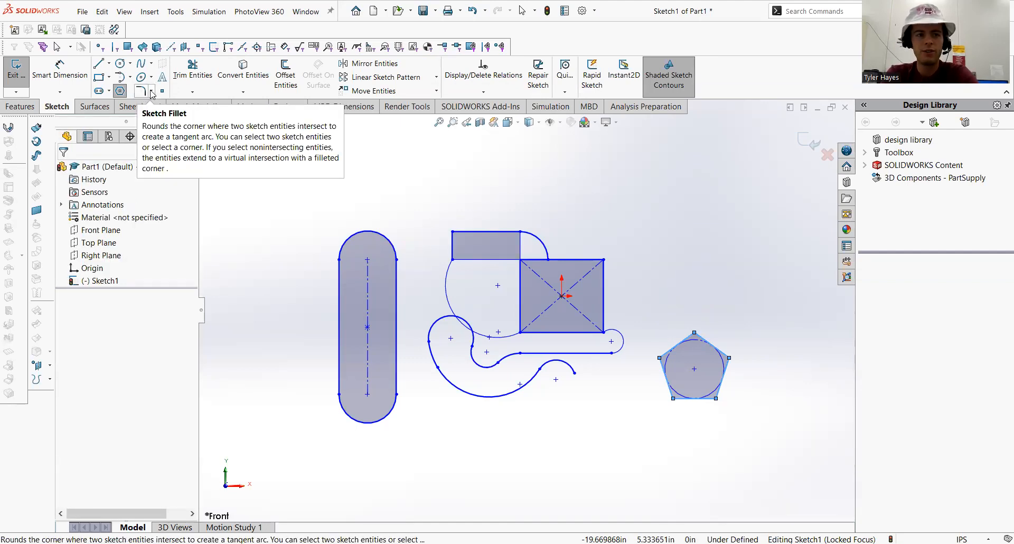
left_click(152, 91)
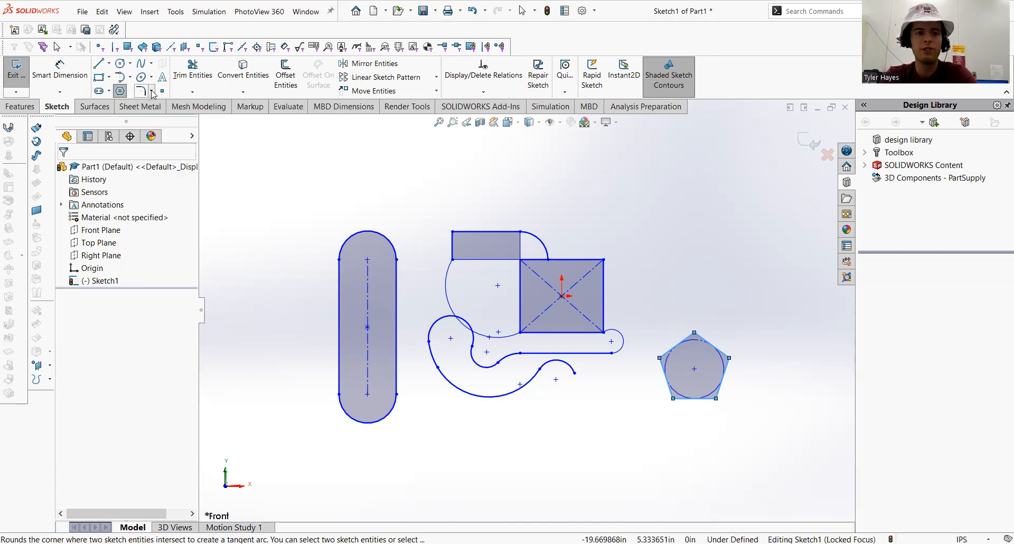
left_click(169, 118)
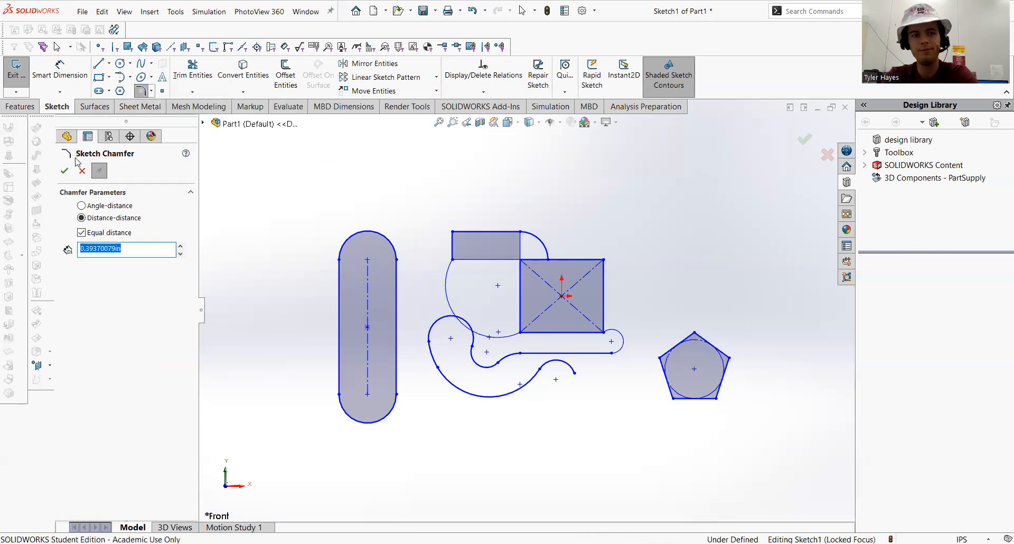
left_click(80, 172)
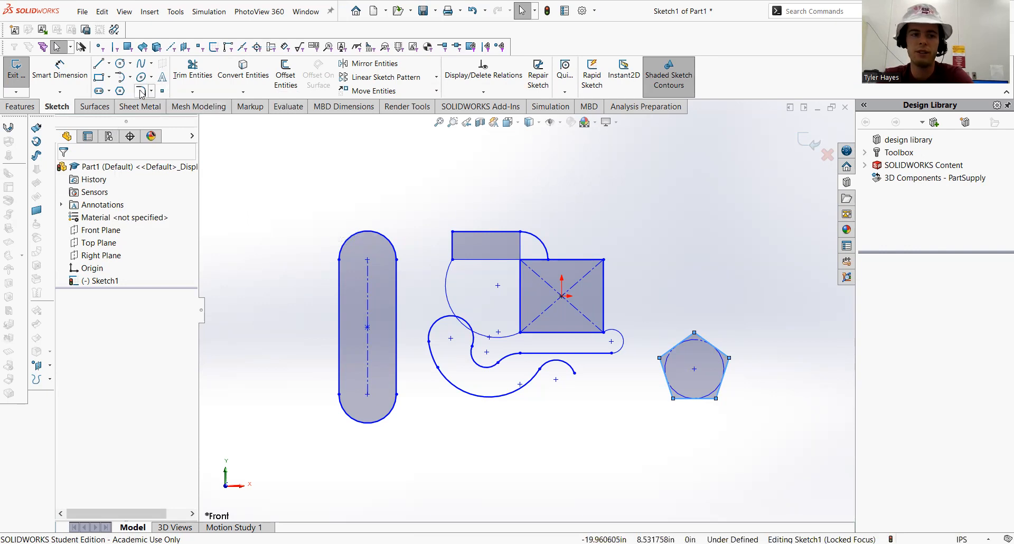
Fillet the corner rectangle's top-left corner with a 1 in radius
left_click(141, 93)
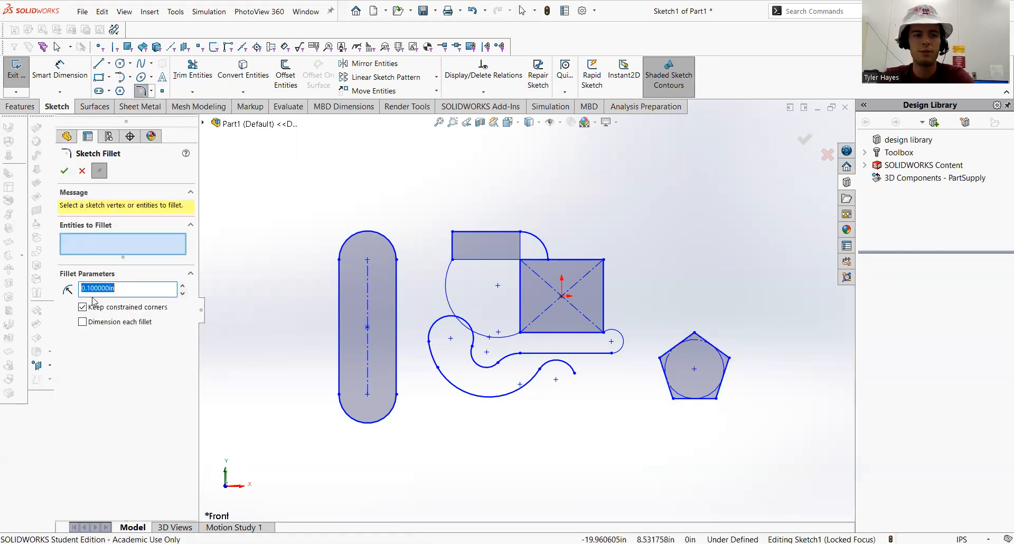
left_click(452, 232)
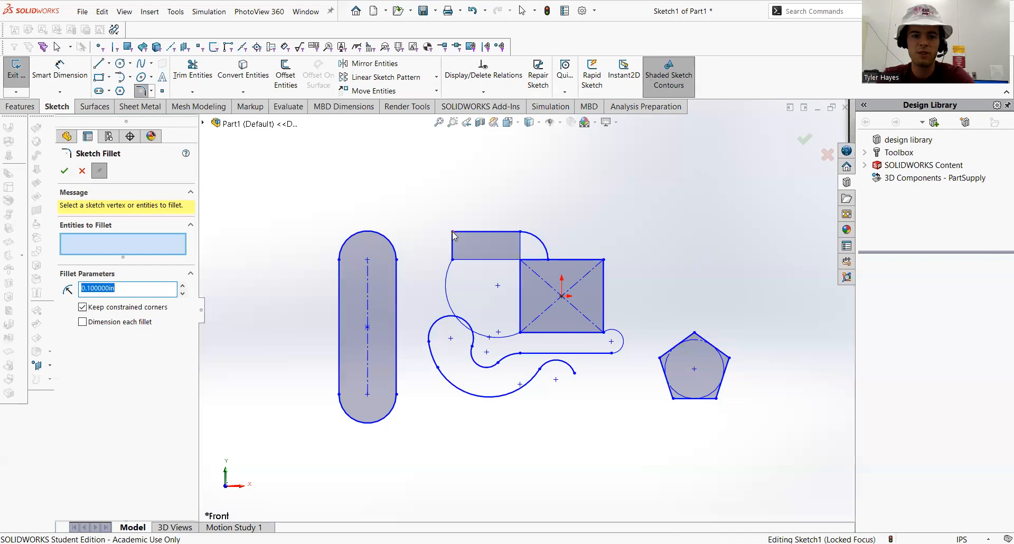
scroll(437, 252, "down", 4)
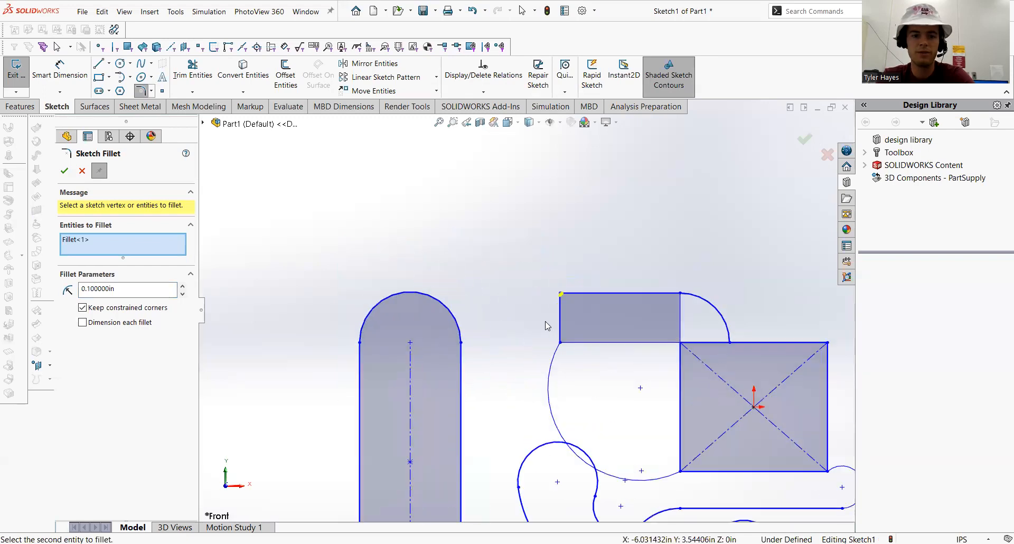
double_click(110, 289)
type("1")
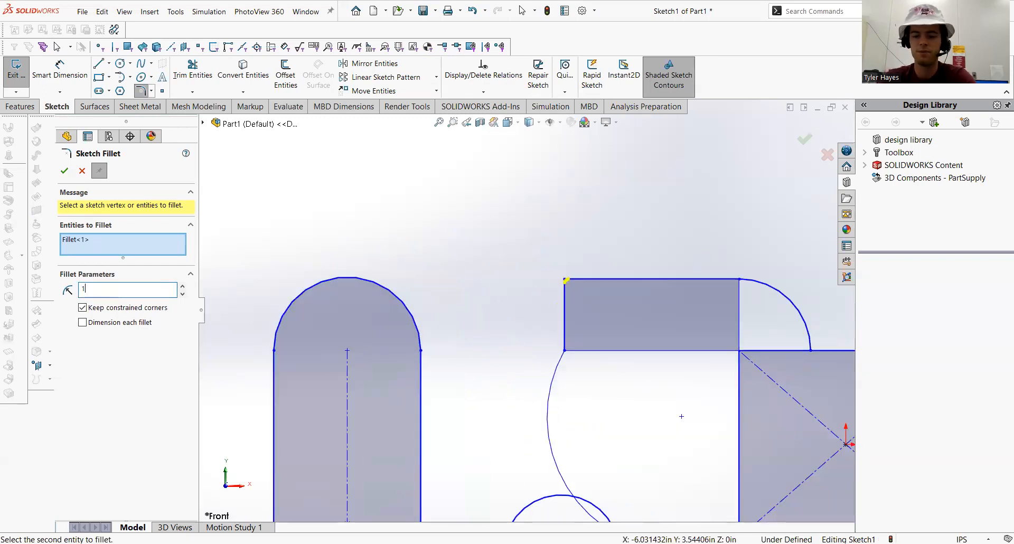
left_click(66, 172)
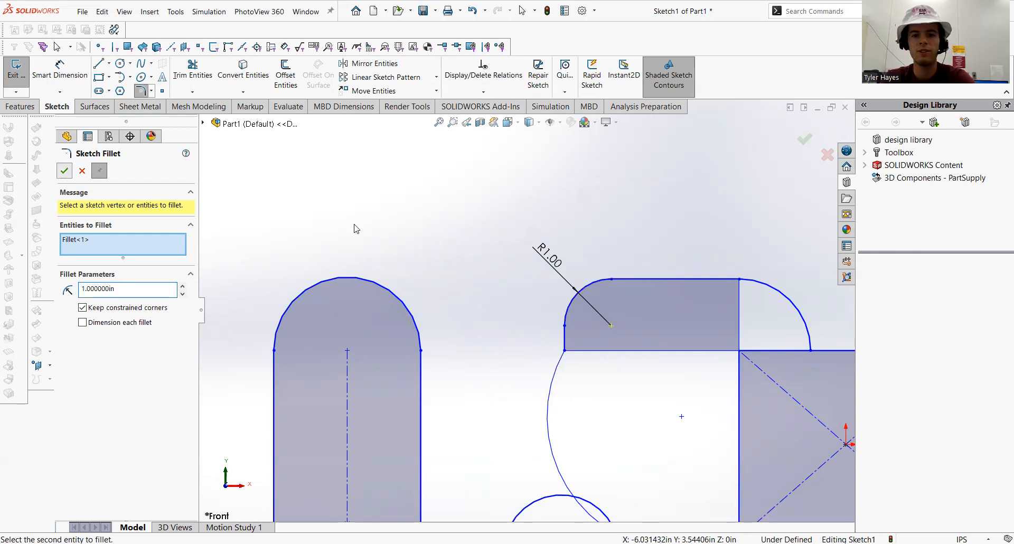
Chamfer the corner rectangle's bottom-left corner with equal distances of 0.39 in
left_click(152, 91)
left_click(161, 120)
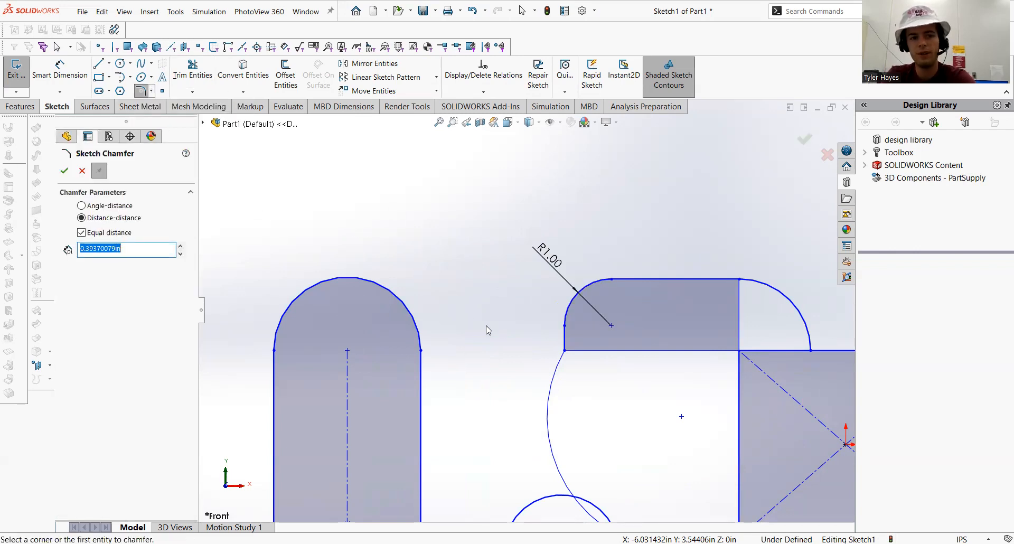
left_click(564, 350)
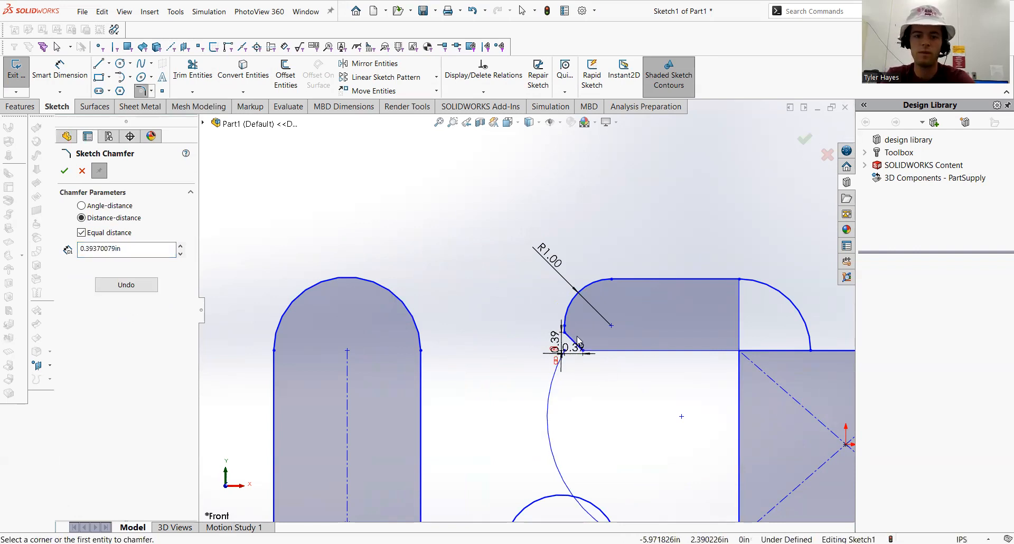
left_click(577, 350)
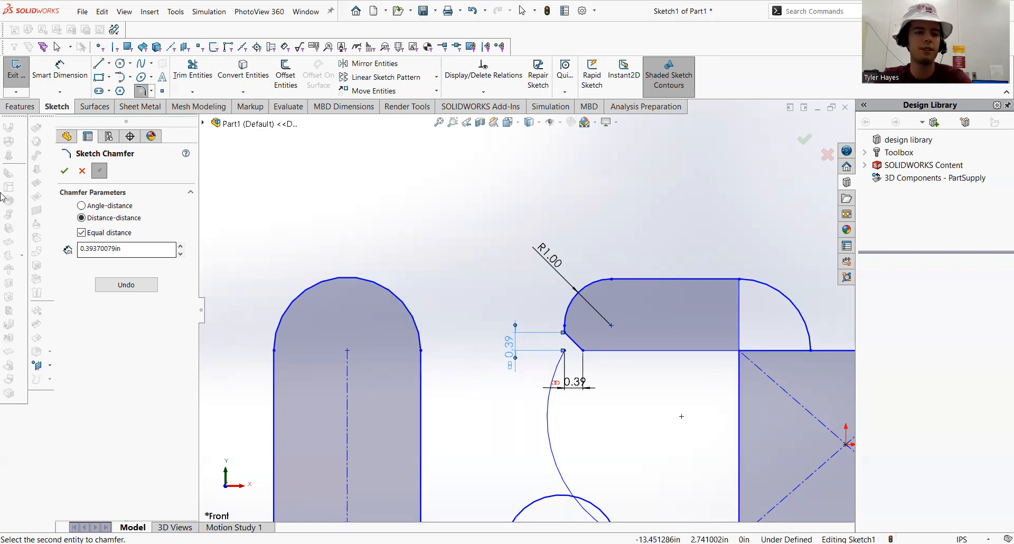
left_click(65, 171)
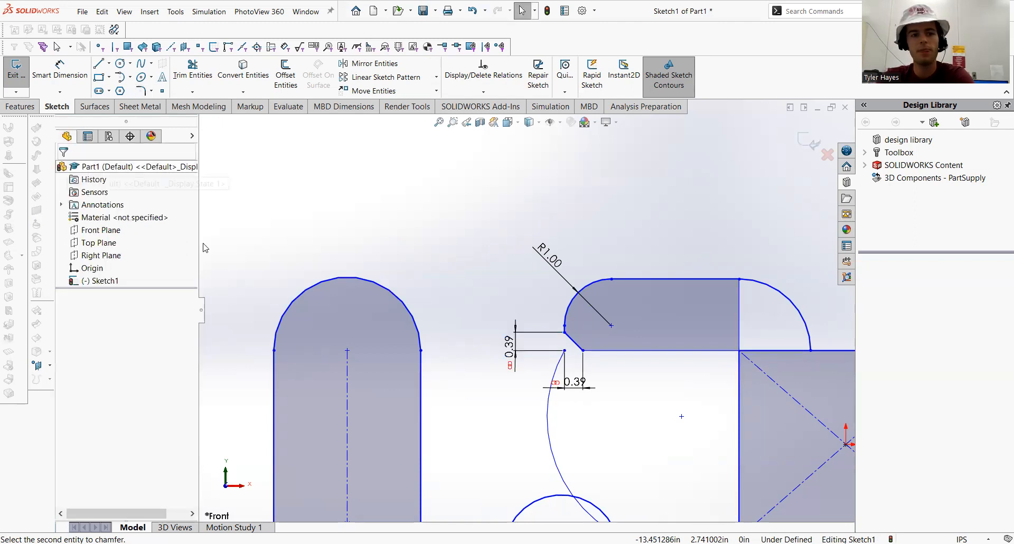
key("f")
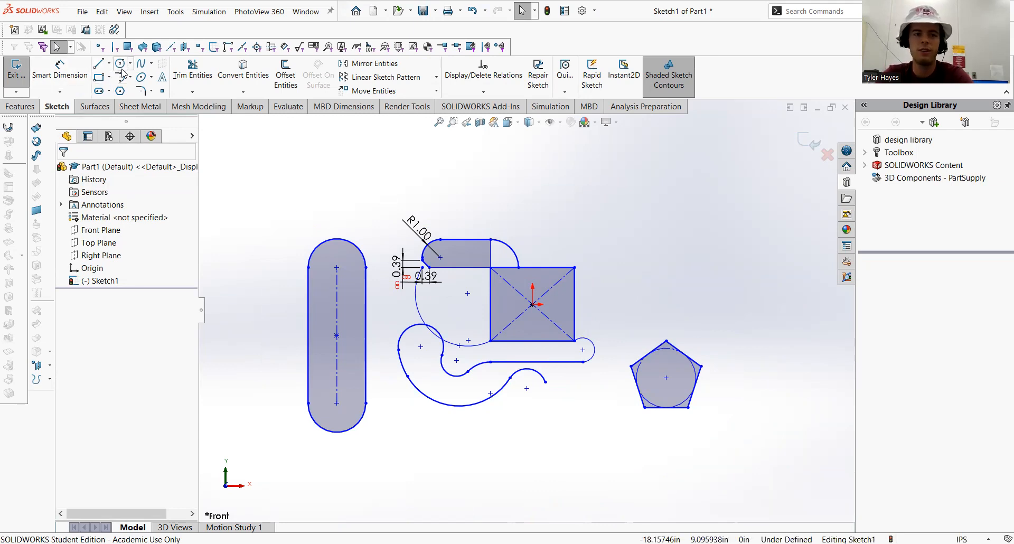
left_click(150, 64)
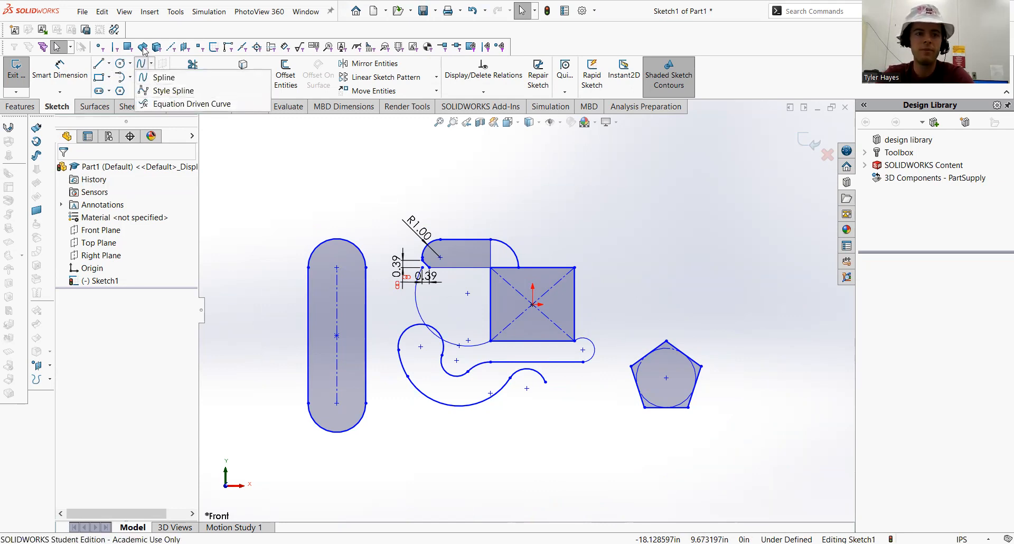
left_click(148, 77)
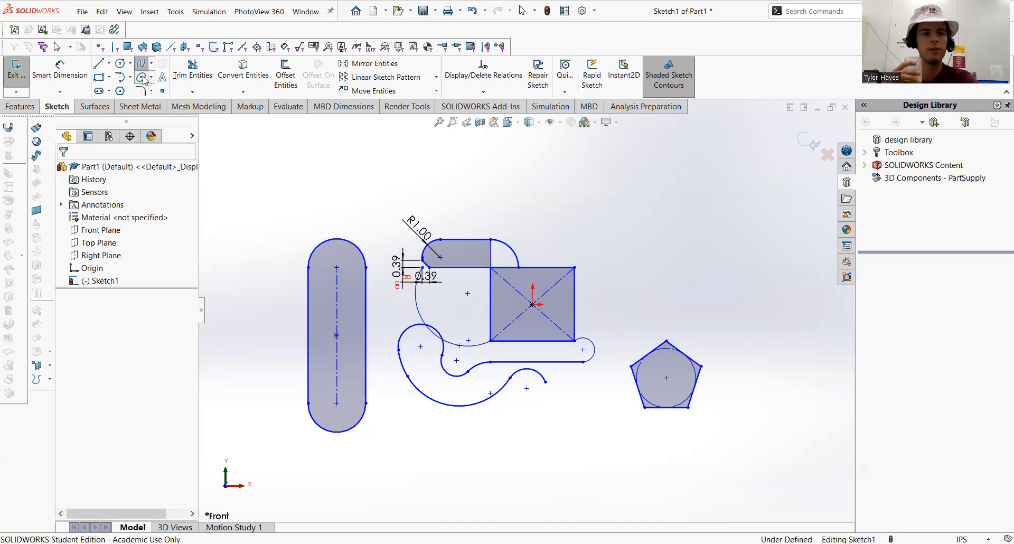
left_click(141, 78)
left_click(152, 78)
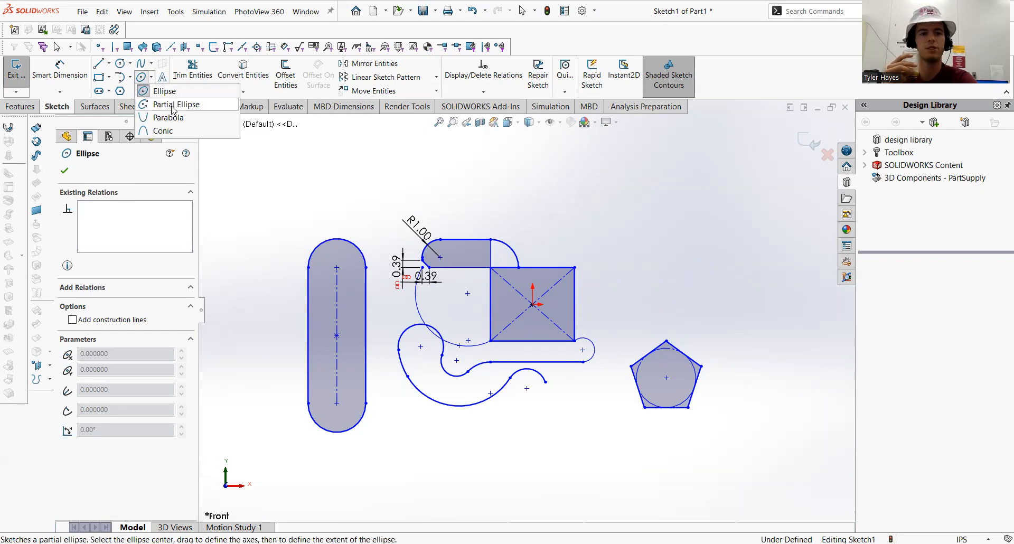
left_click(300, 194)
key("Escape")
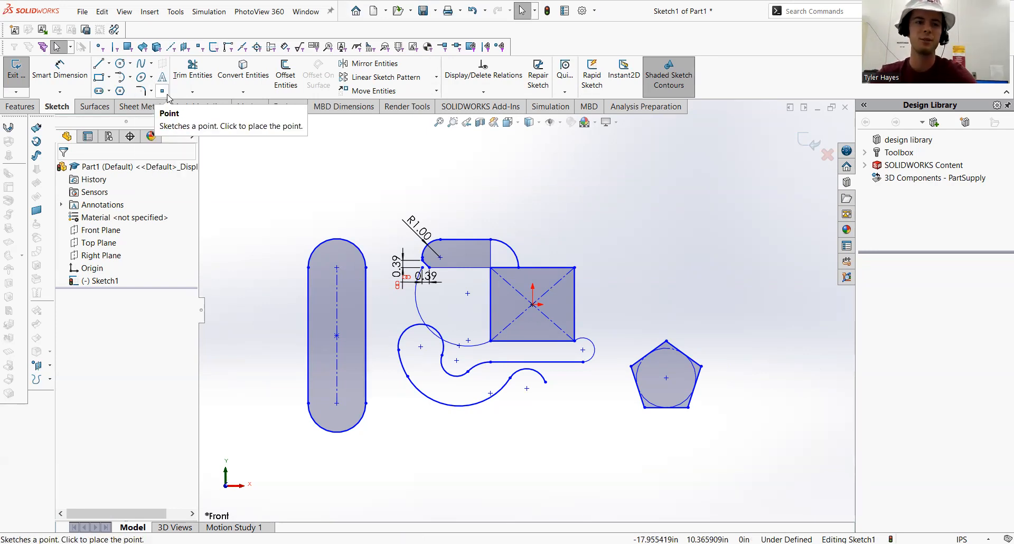
Place a sketch point above the sketch and drag it left to sit above the filleted corner
left_click(161, 95)
left_click(468, 185)
key("Escape")
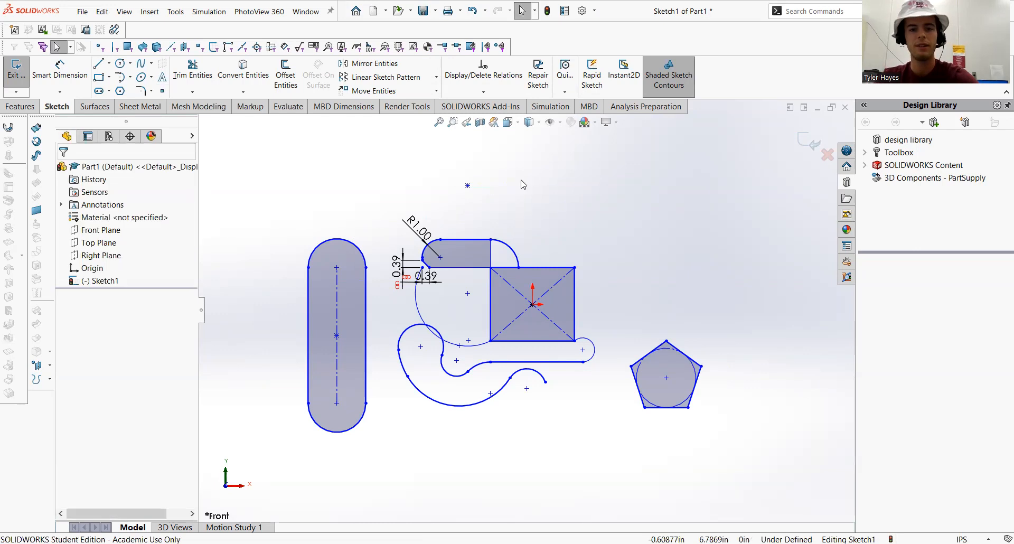
left_click(468, 186)
left_click_drag(468, 187, 391, 203)
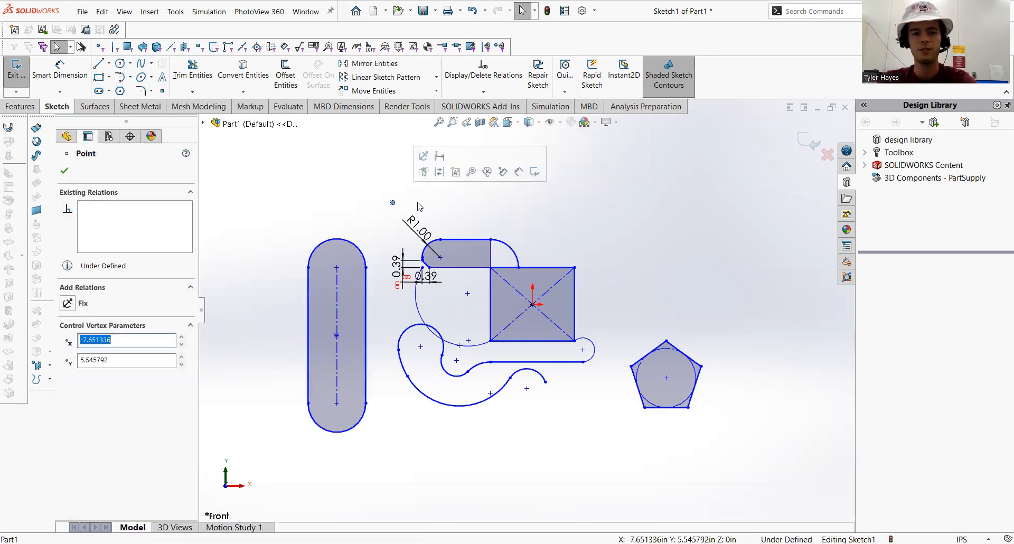
left_click(356, 196)
Drag the sketch point slightly lower, closer to the filleted corner
scroll(430, 233, "up", 3)
scroll(434, 240, "down", 8)
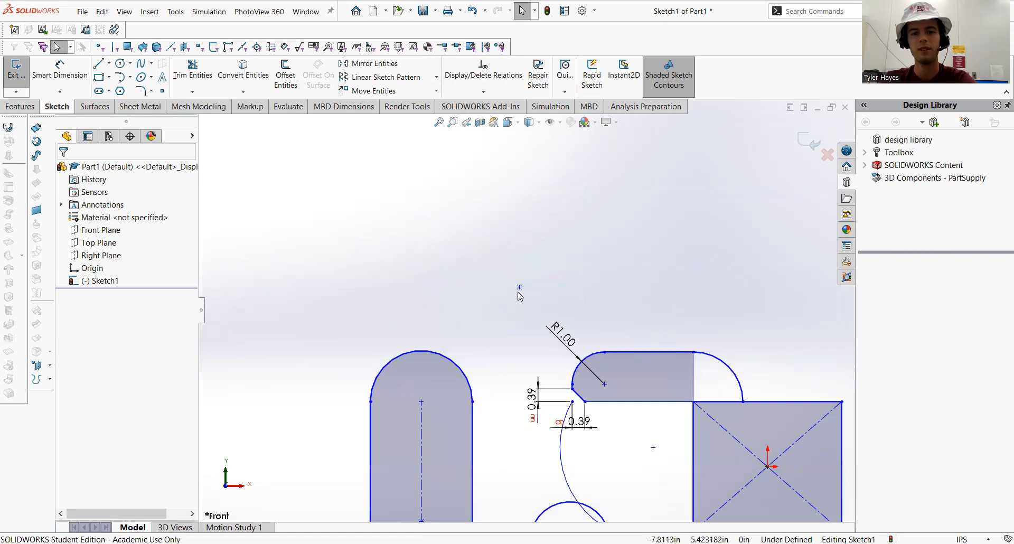
left_click(510, 283)
left_click_drag(507, 342, 502, 390)
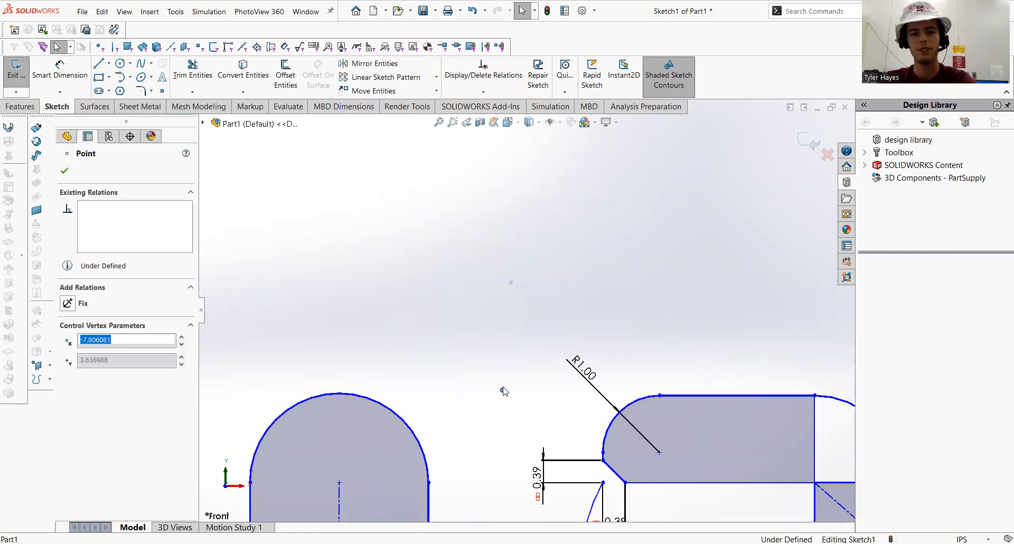
left_click(460, 361)
scroll(520, 304, "down", 5)
scroll(571, 359, "up", 5)
scroll(617, 447, "up", 6)
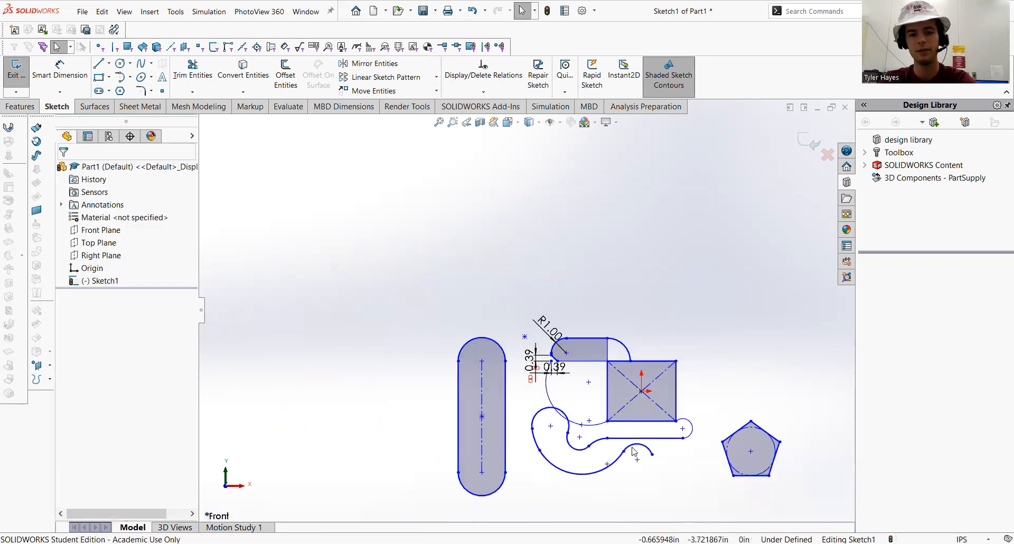
scroll(632, 447, "down", 5)
scroll(602, 387, "up", 5)
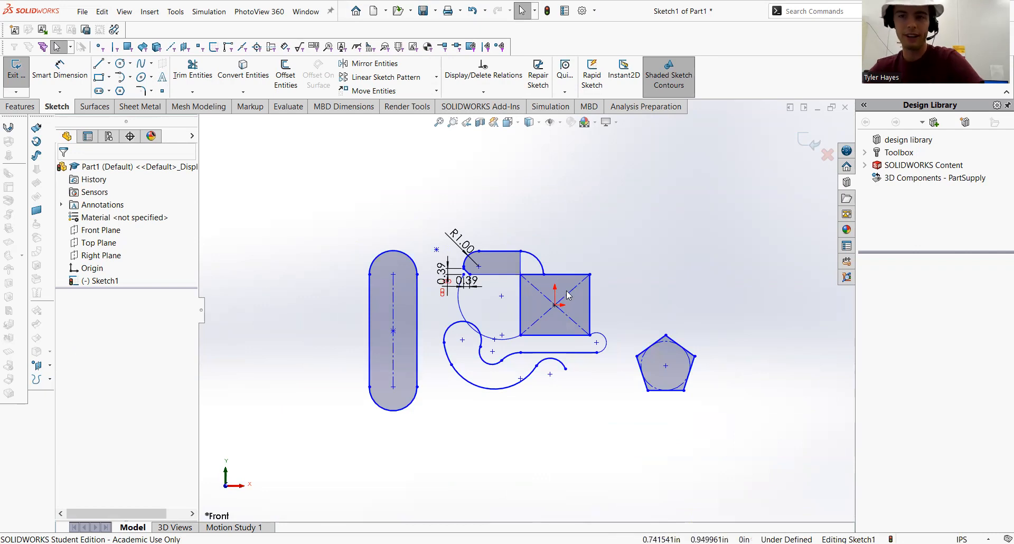